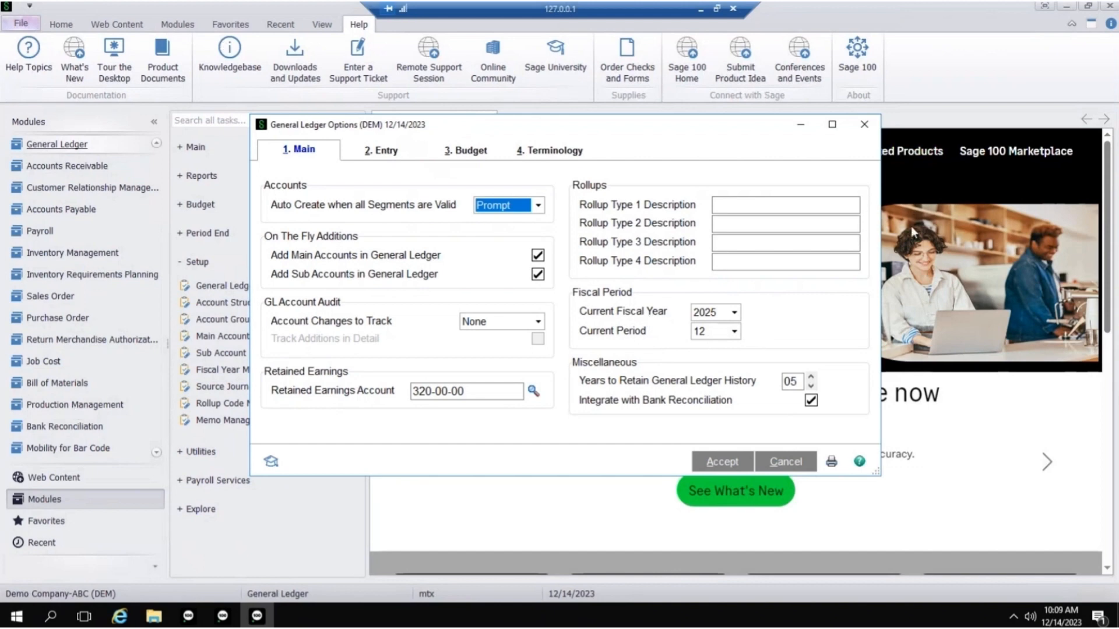
# - Close the General Ledger options and check the current fiscal year and period in Accounts Receivable Options
pyautogui.click(864, 125)
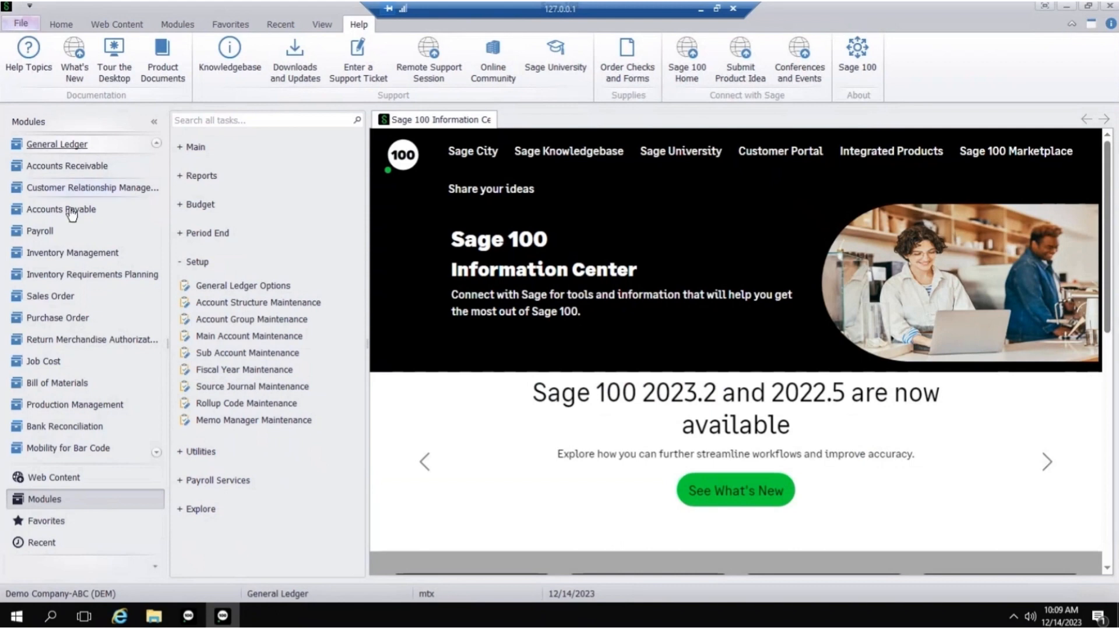
pyautogui.click(65, 167)
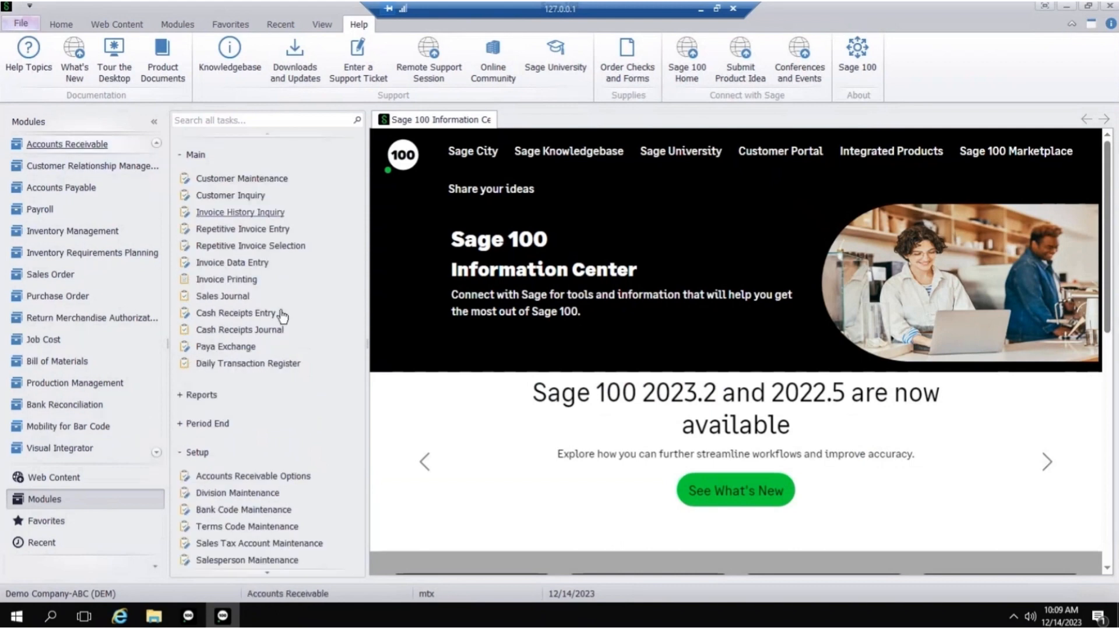
pyautogui.click(227, 476)
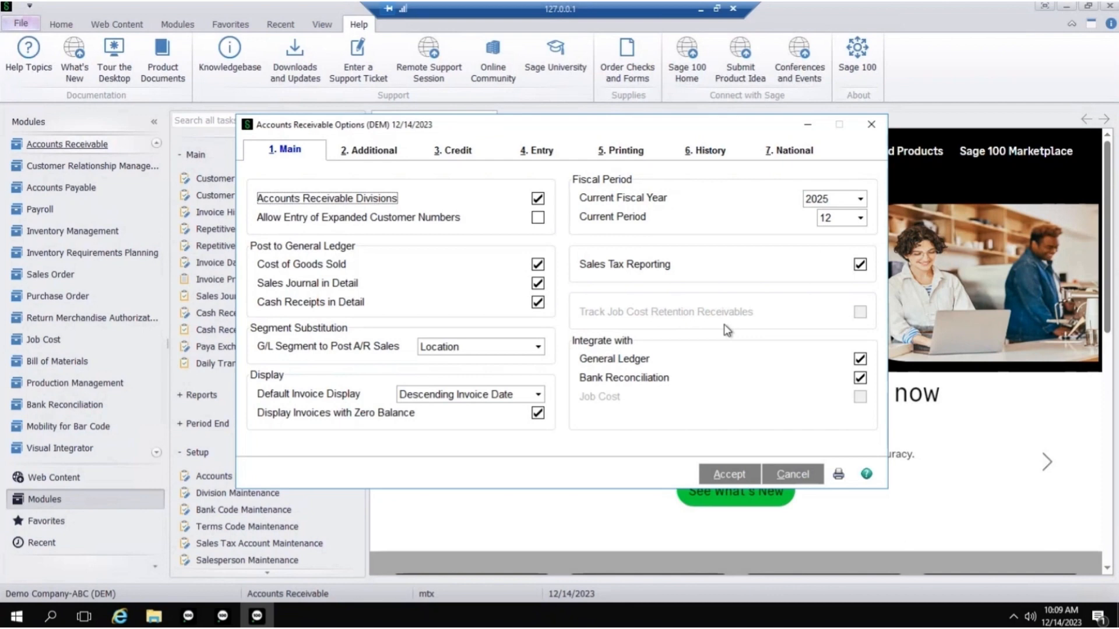
pyautogui.click(873, 126)
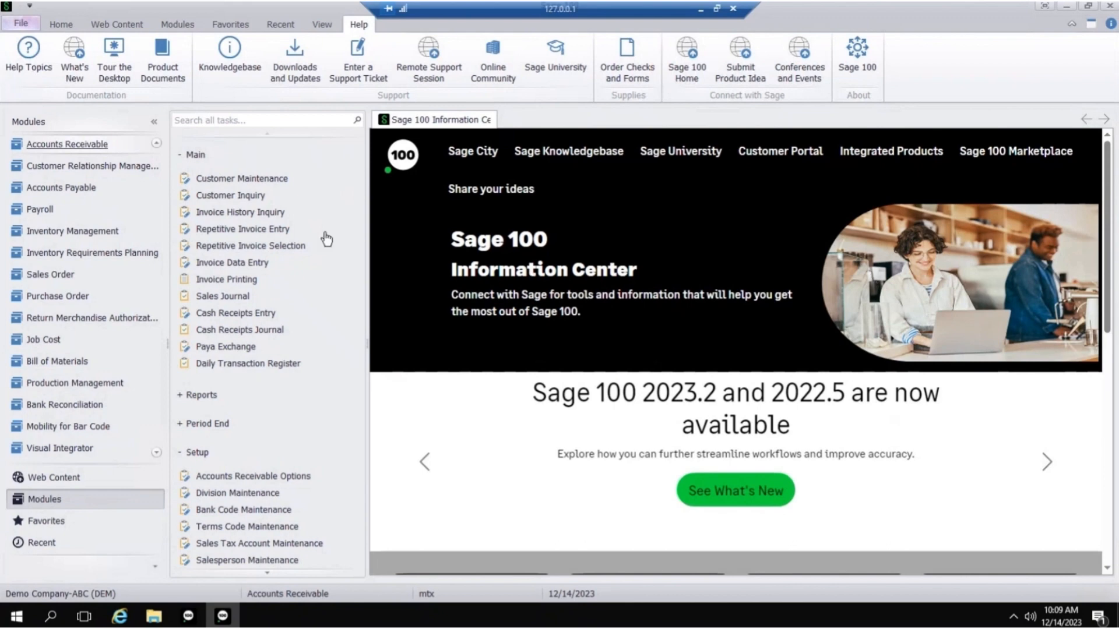
# - Open the regular checking cash account in General Ledger Account Maintenance using the account lookup
pyautogui.click(156, 144)
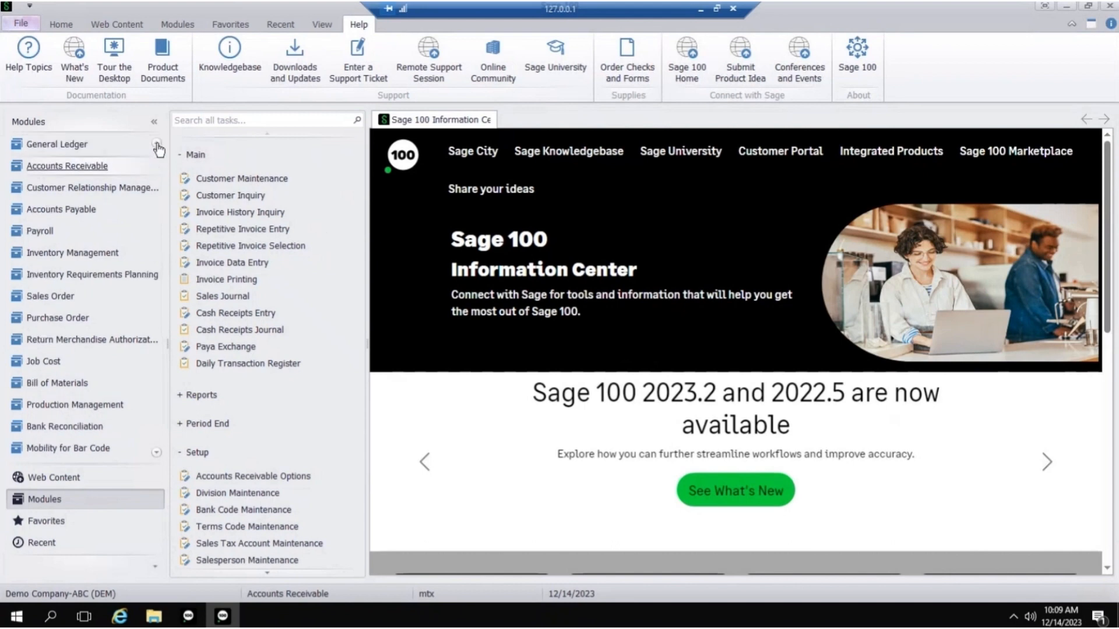
pyautogui.click(67, 209)
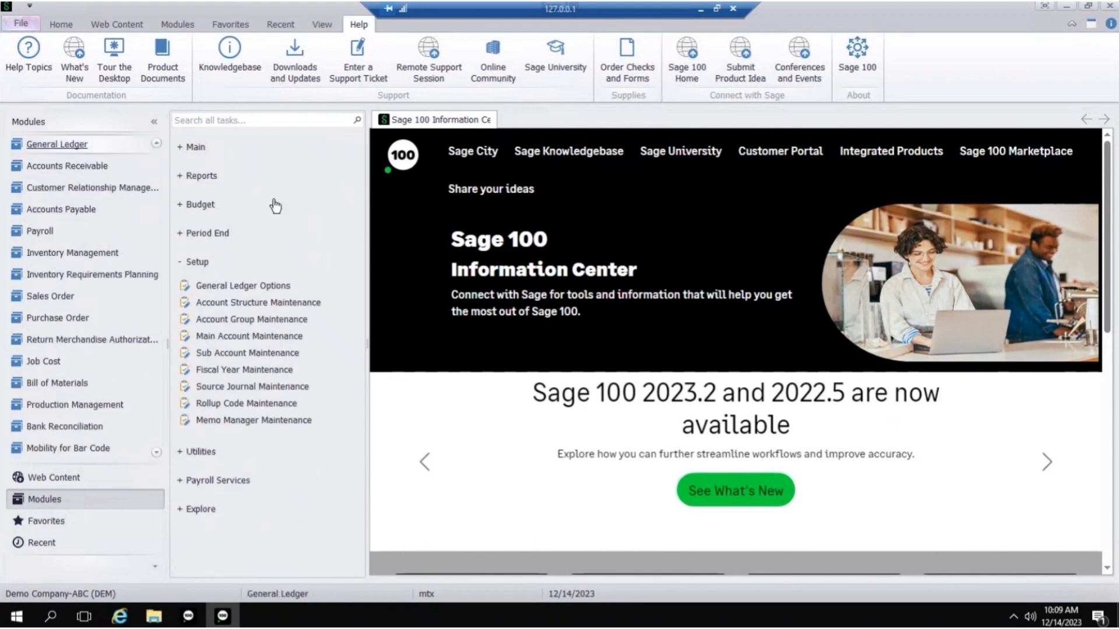
pyautogui.click(195, 149)
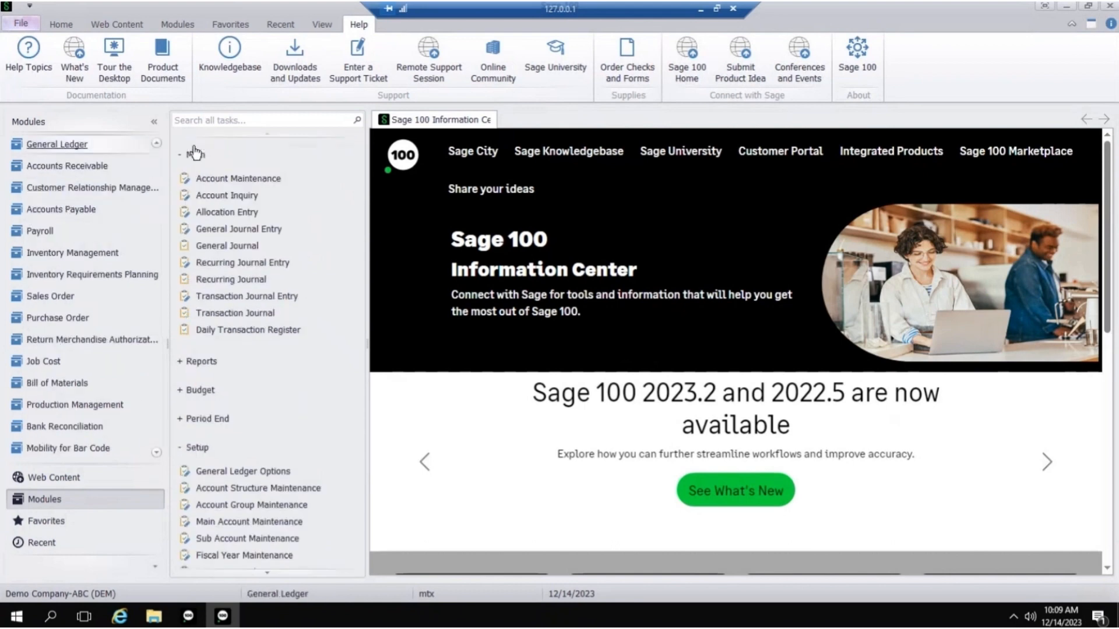
pyautogui.click(222, 182)
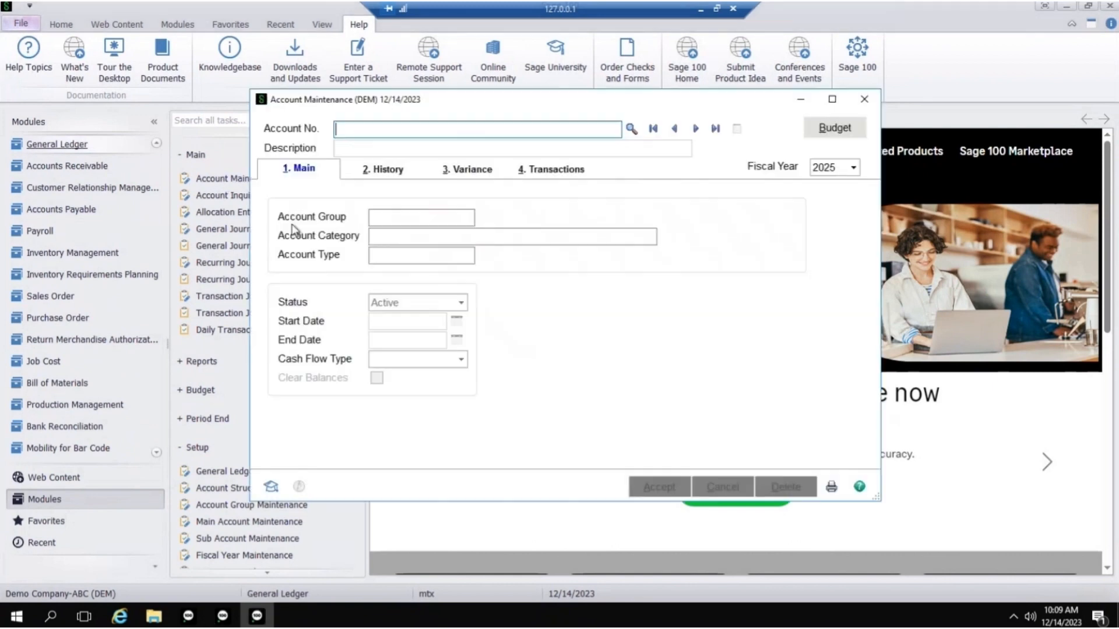
pyautogui.click(631, 128)
pyautogui.doubleClick(326, 188)
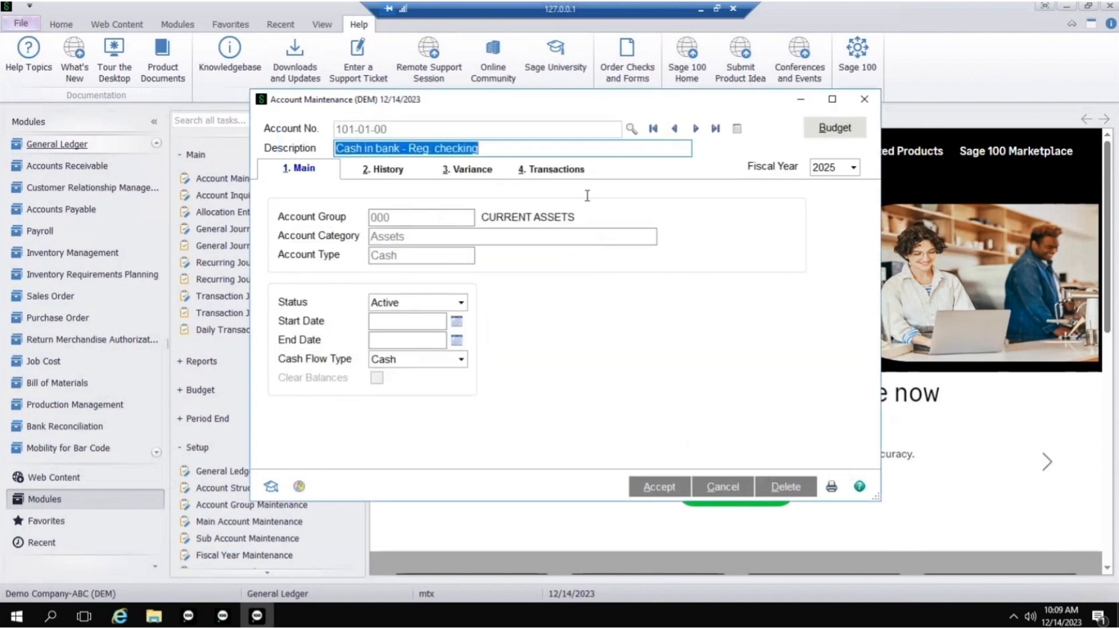
# - Review the checking account's transactions for fiscal year 2025 and the available fiscal years, and close Account Maintenance
pyautogui.click(573, 175)
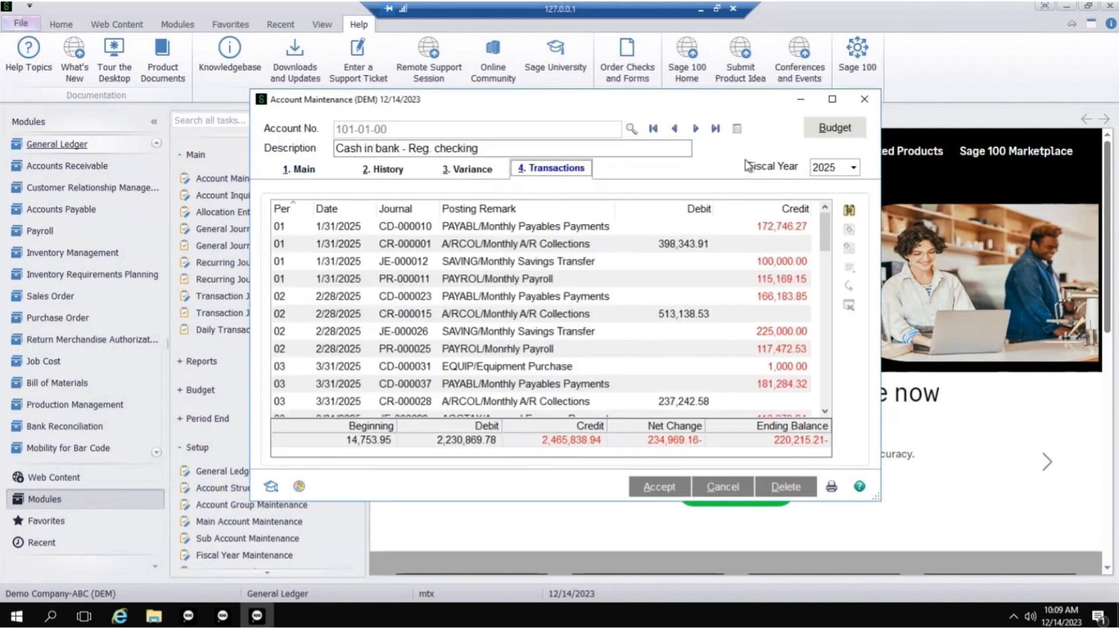
pyautogui.click(853, 168)
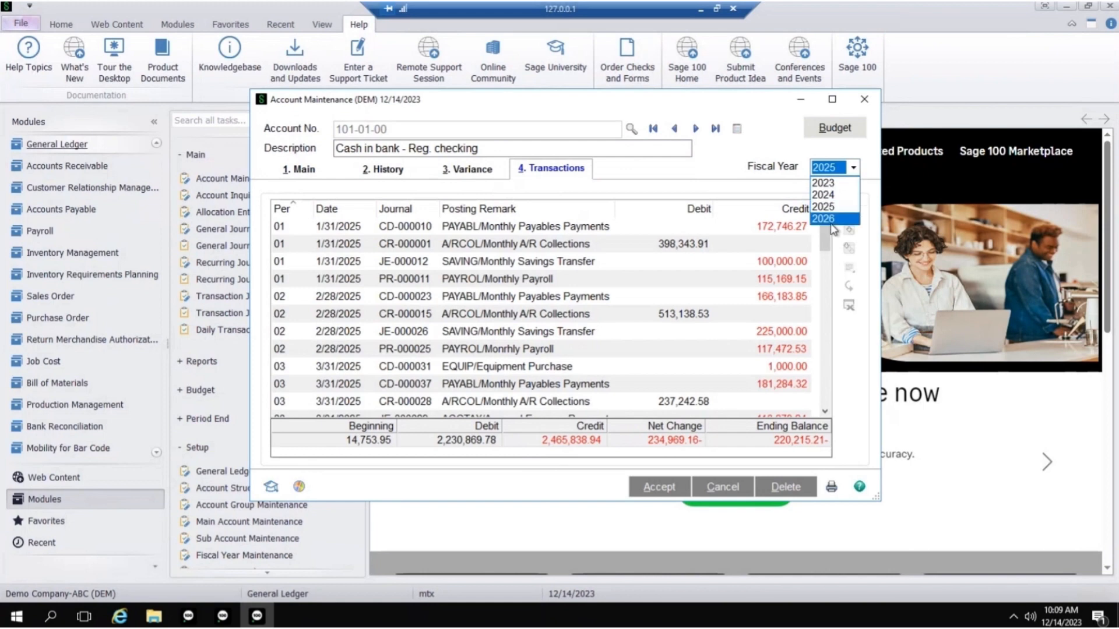
pyautogui.click(828, 206)
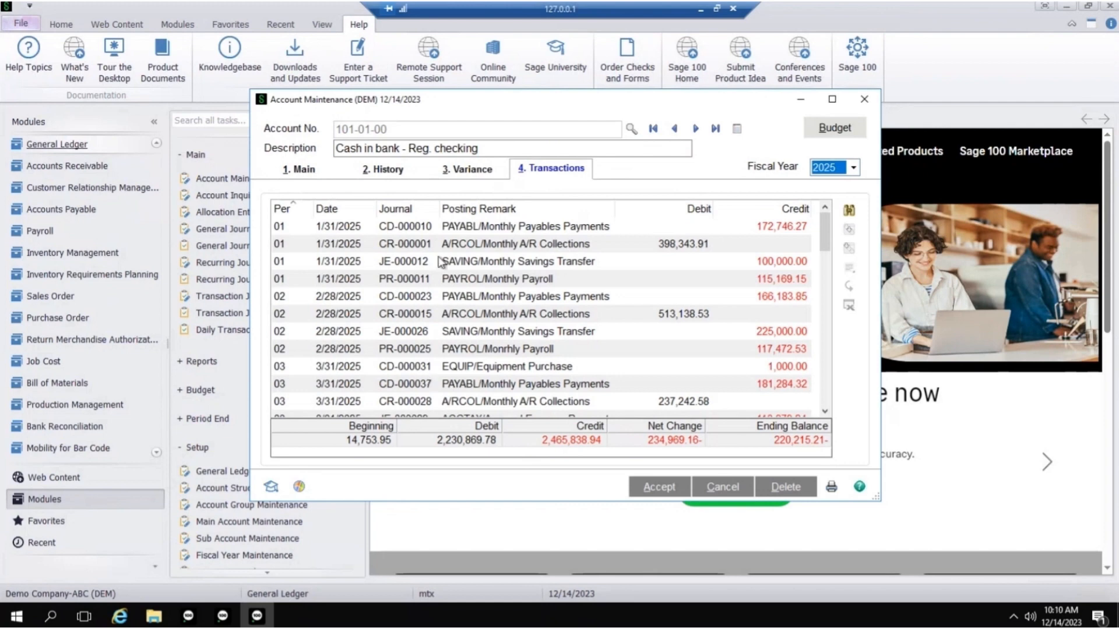
pyautogui.click(864, 99)
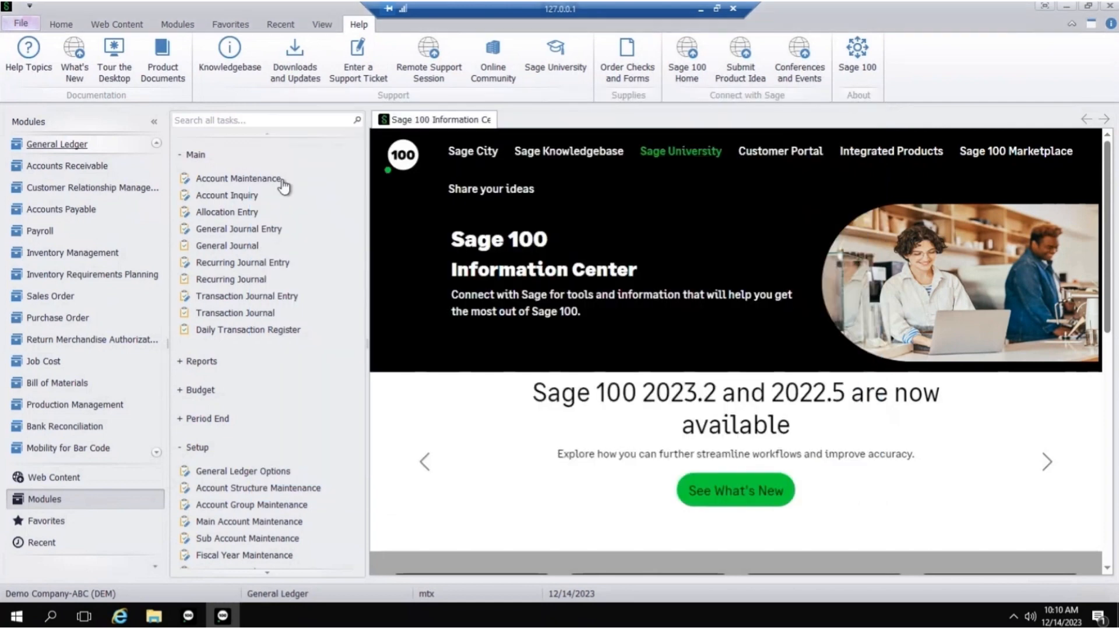
# - Look up item 1001-HON-H252 in Inventory Management's Item Maintenance and review its transactions and their search criteria, leaving the criteria unchanged
pyautogui.click(87, 253)
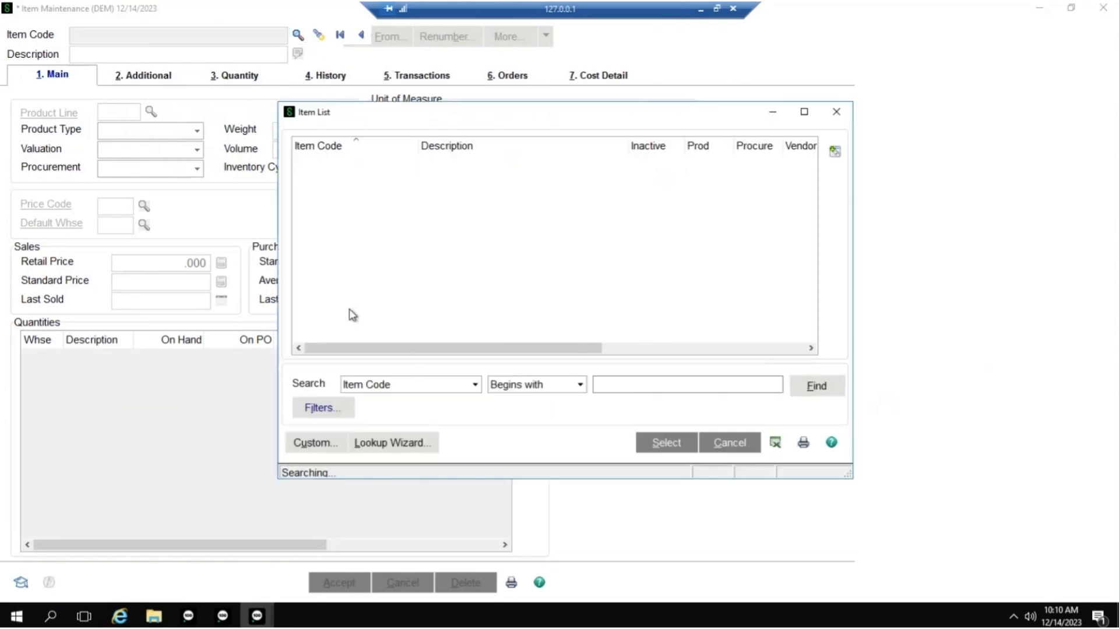
pyautogui.click(656, 444)
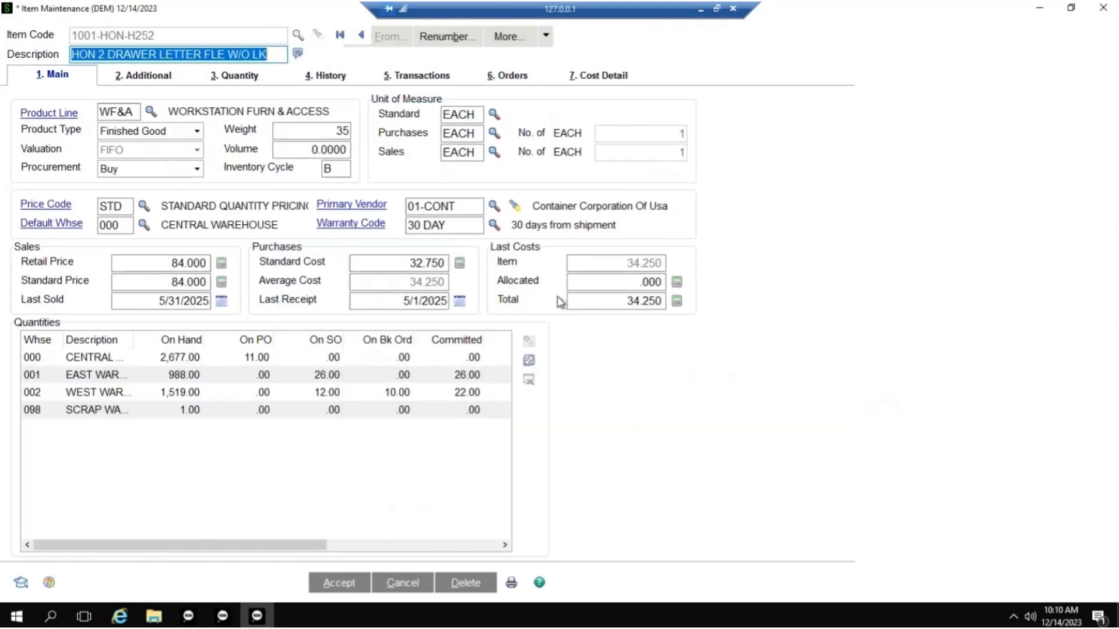
pyautogui.click(422, 75)
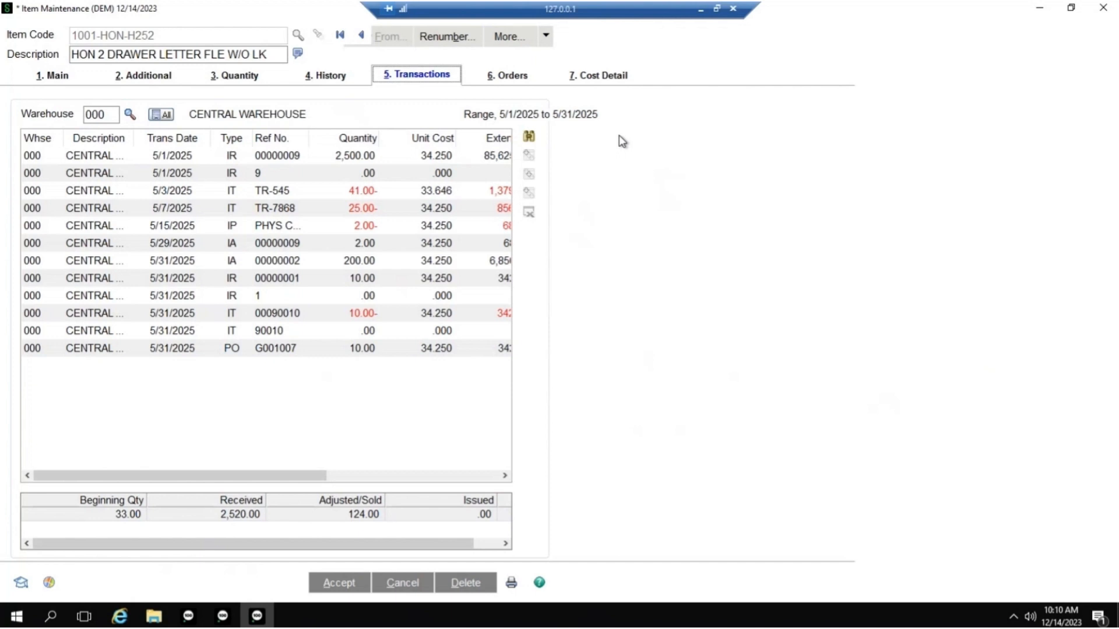
pyautogui.click(529, 137)
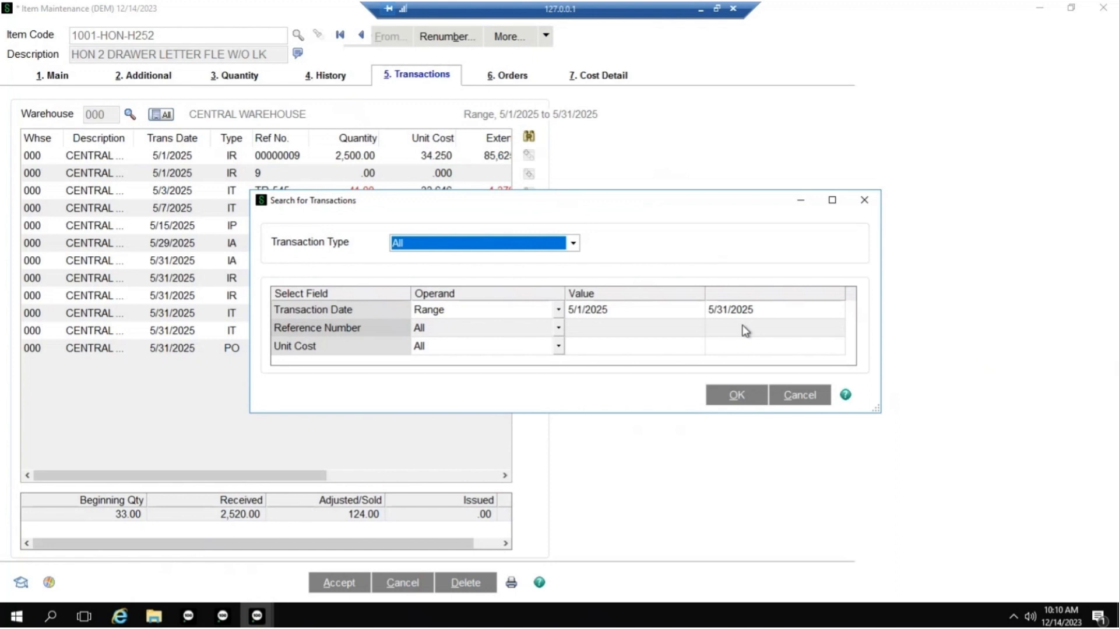
pyautogui.click(797, 397)
pyautogui.click(1103, 8)
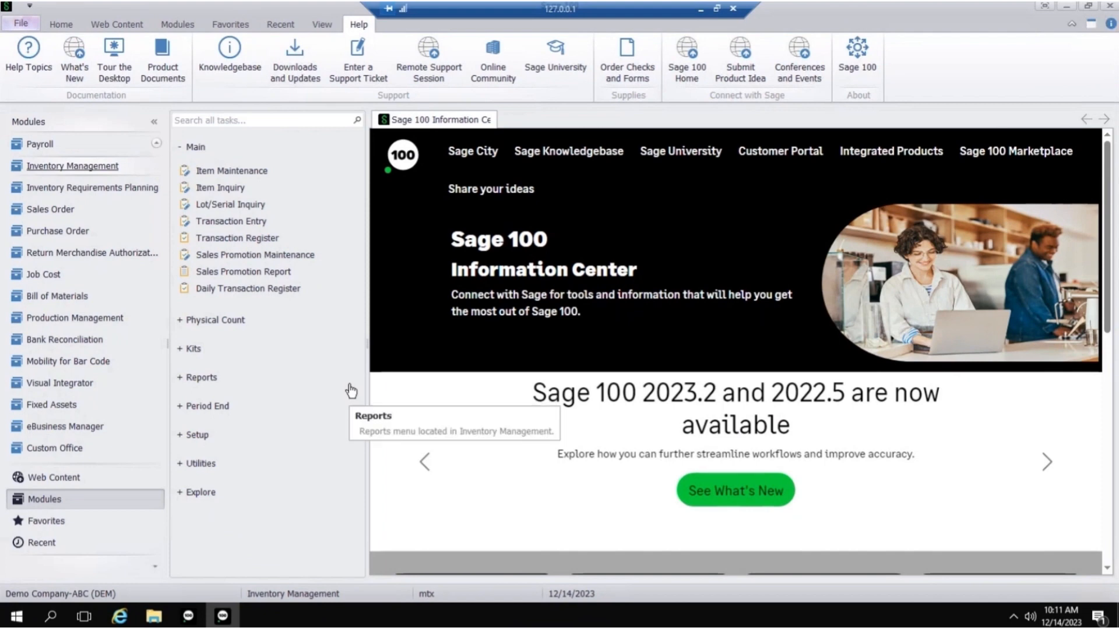
# - Search the Sage 100 Help index in the browser for "period end" and read the A/R Period End Processing topic
pyautogui.click(19, 57)
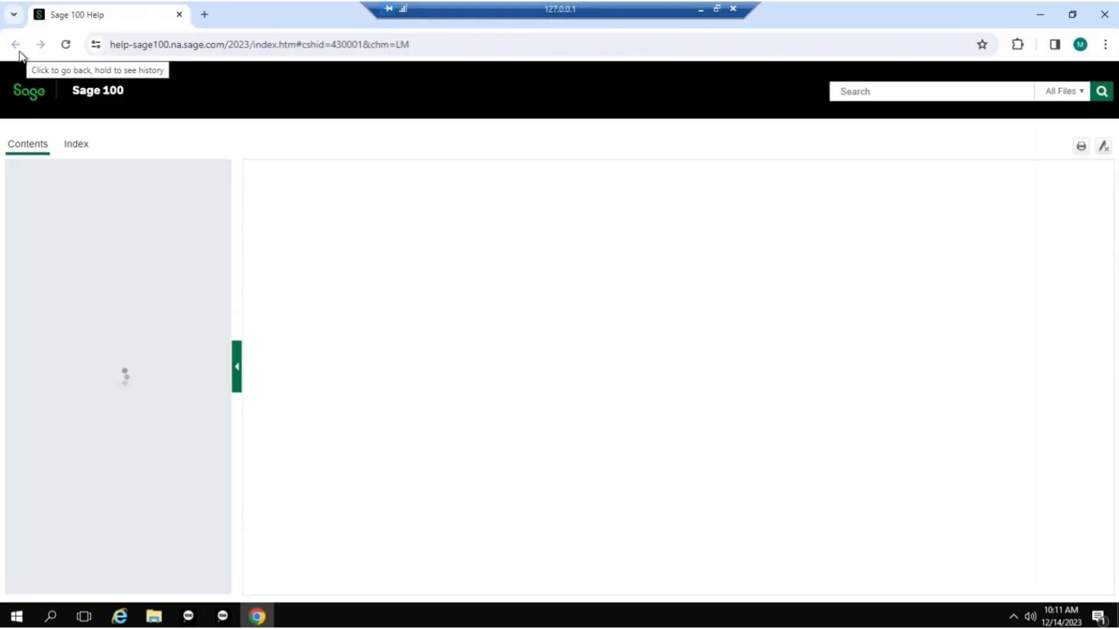
pyautogui.click(78, 146)
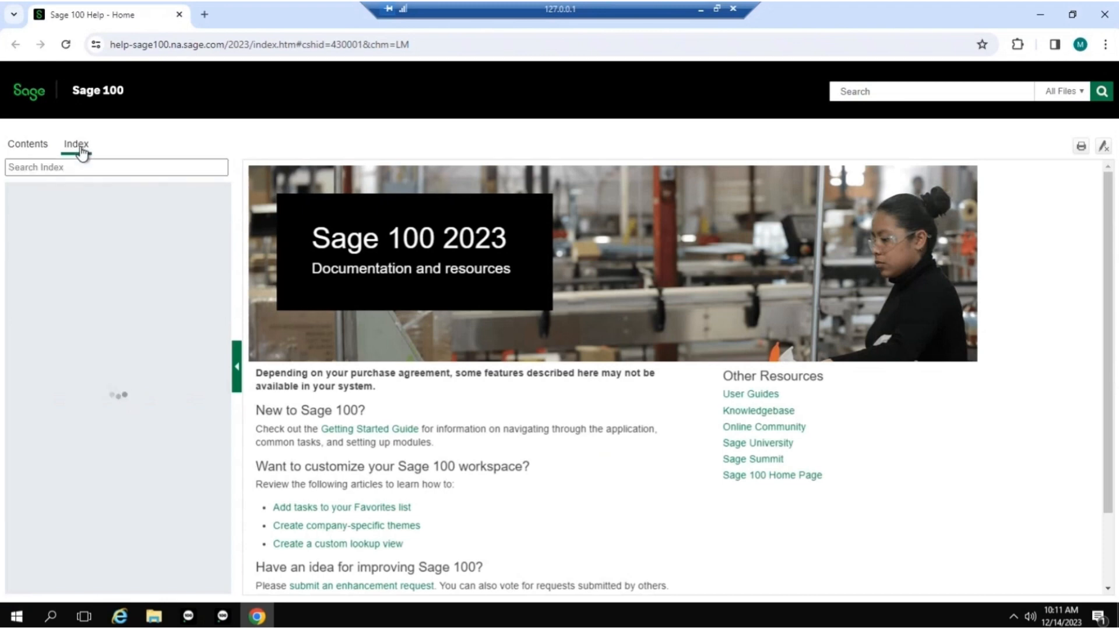
pyautogui.click(78, 166)
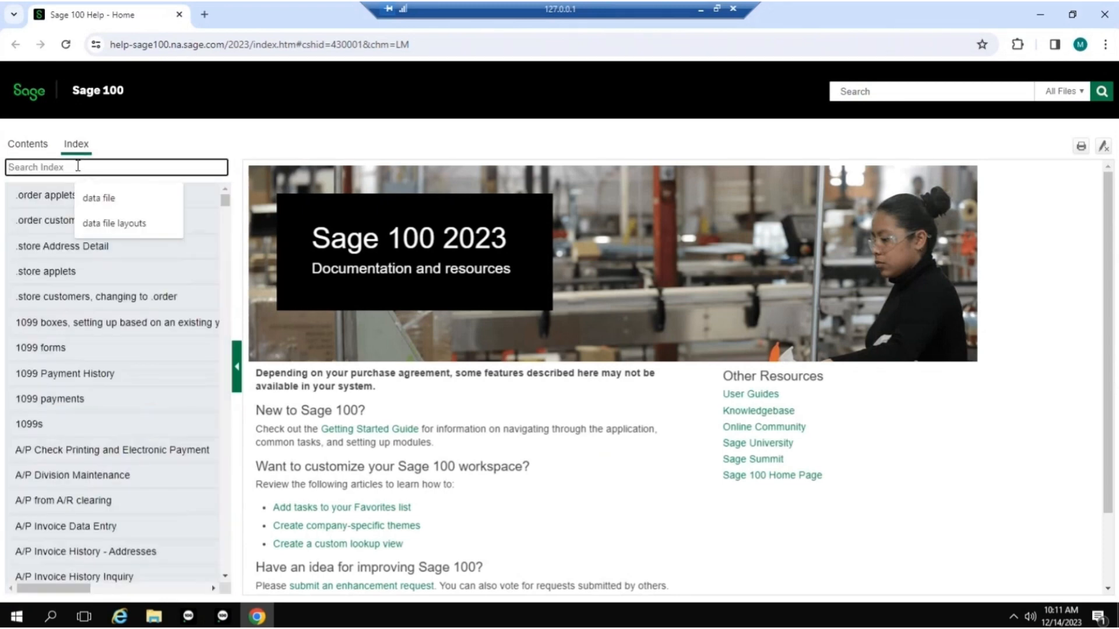
pyautogui.write('per')
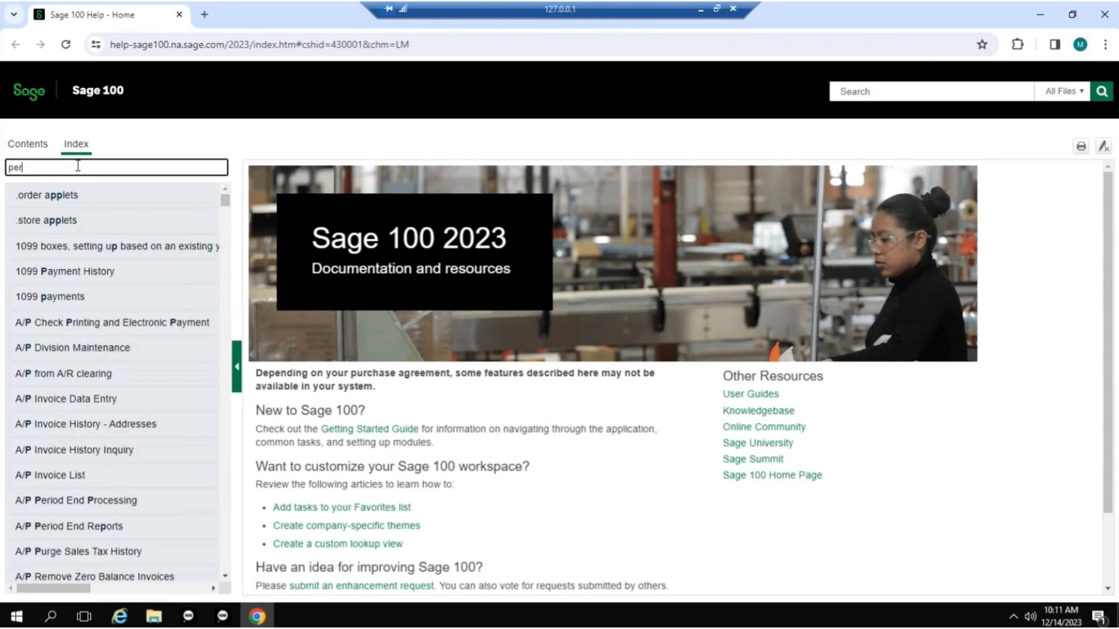
pyautogui.write('iodend')
pyautogui.press('BackSpace')
pyautogui.press('BackSpace')
pyautogui.press('BackSpace')
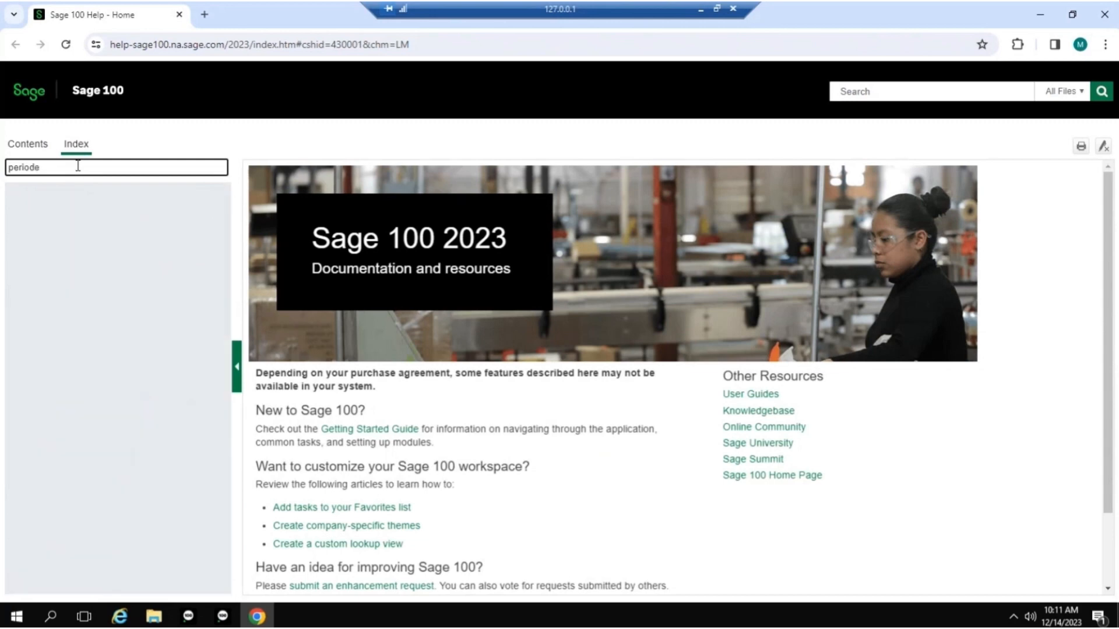
pyautogui.write('end')
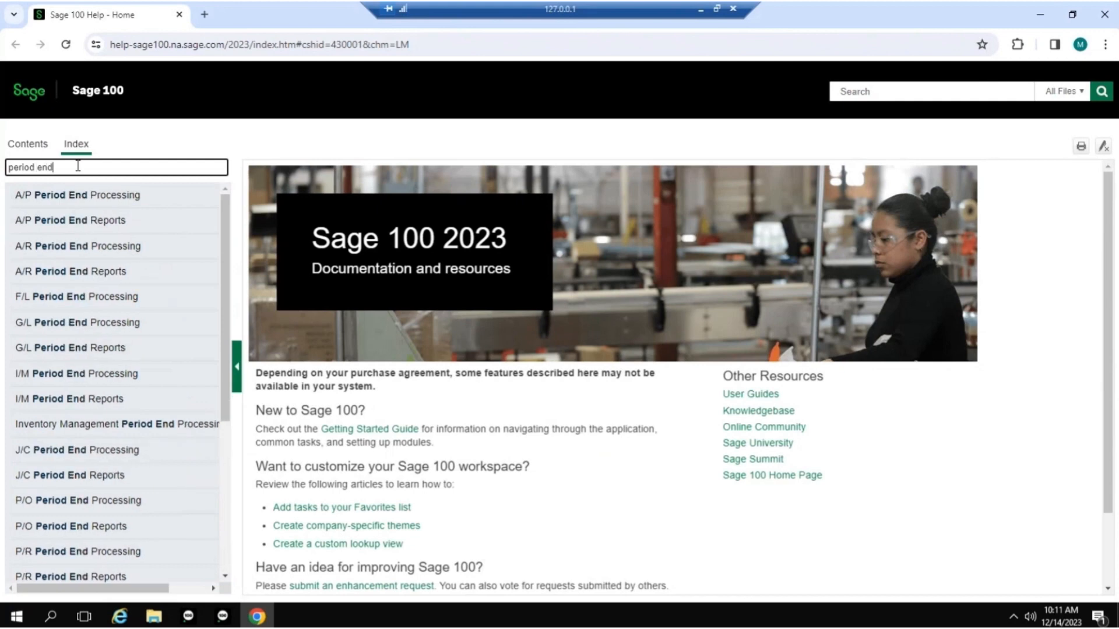
pyautogui.click(70, 248)
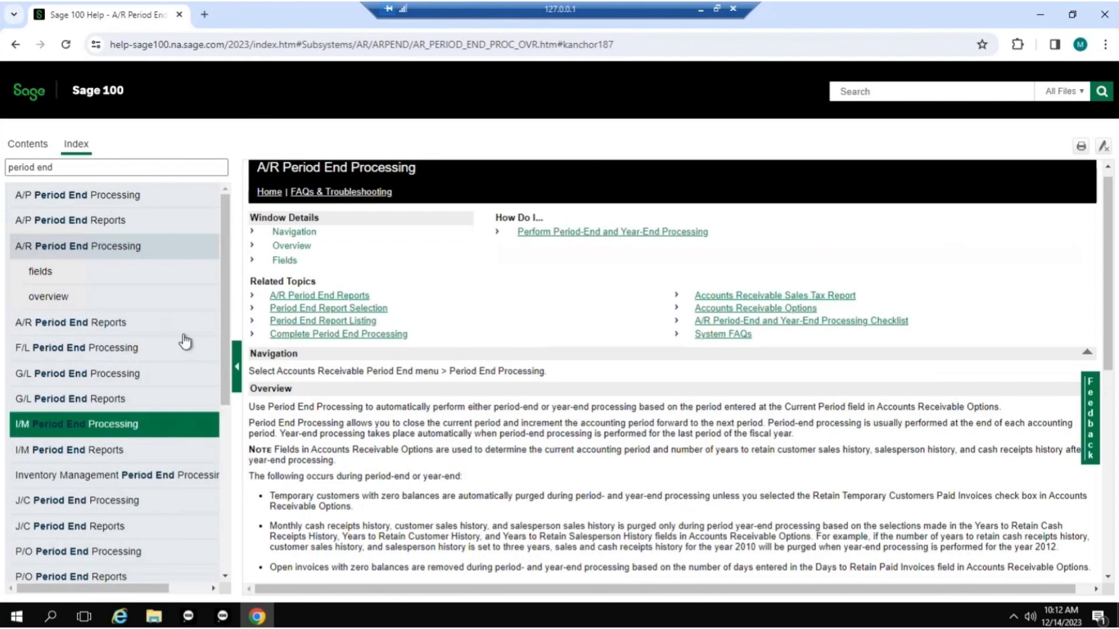
pyautogui.click(179, 14)
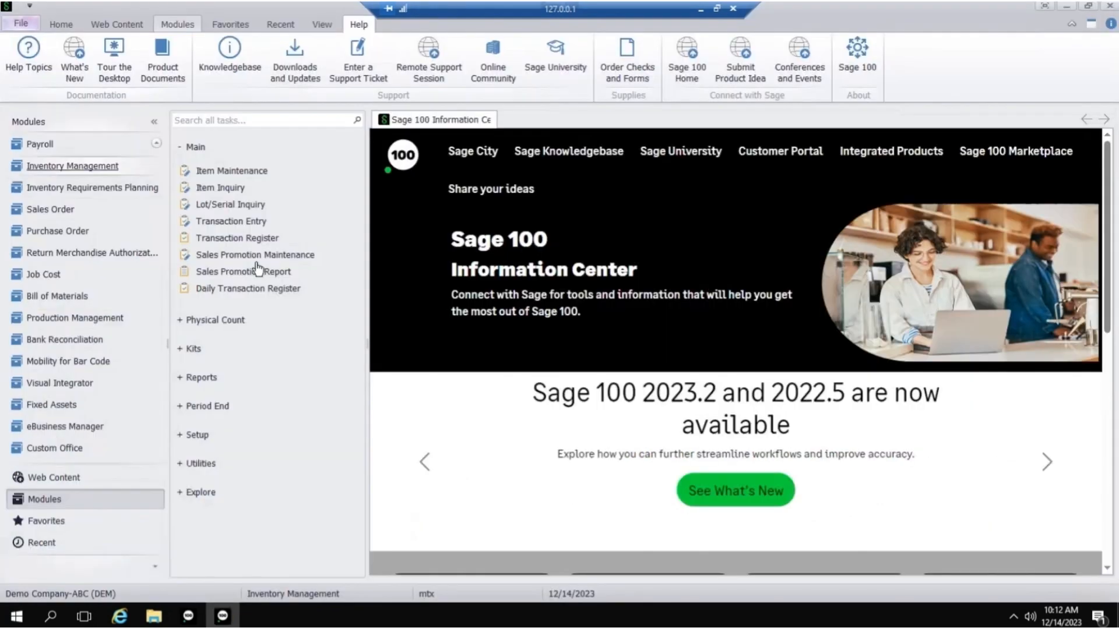
# - Review the history retention settings in Accounts Receivable Options and close the window without making changes
pyautogui.click(156, 146)
pyautogui.click(156, 145)
pyautogui.click(156, 146)
pyautogui.click(156, 146)
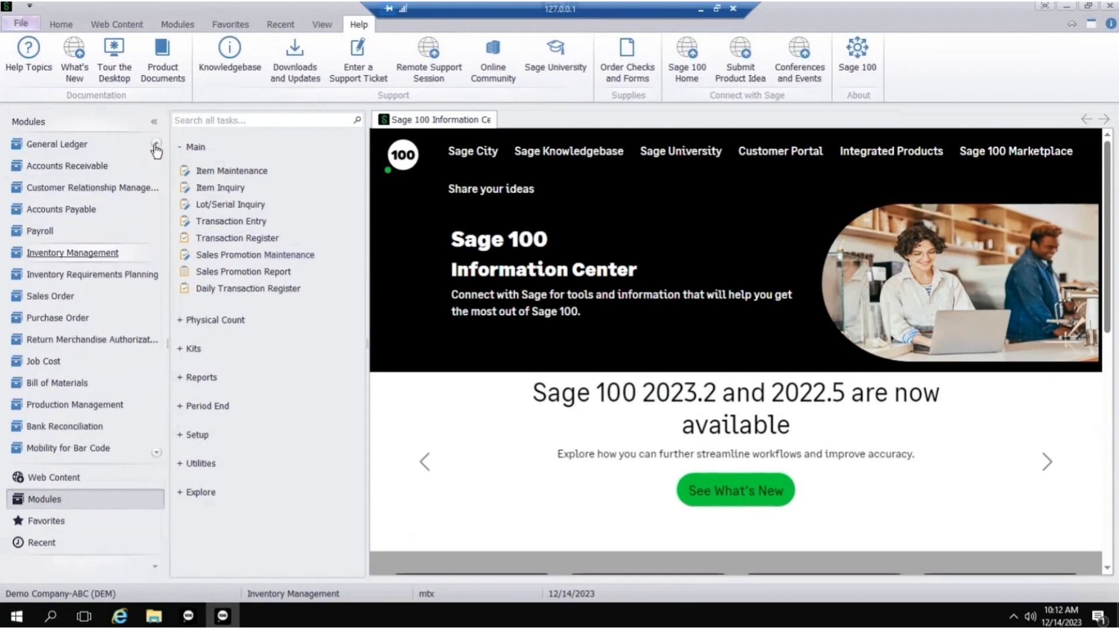
pyautogui.click(156, 145)
pyautogui.click(156, 145)
pyautogui.click(156, 145)
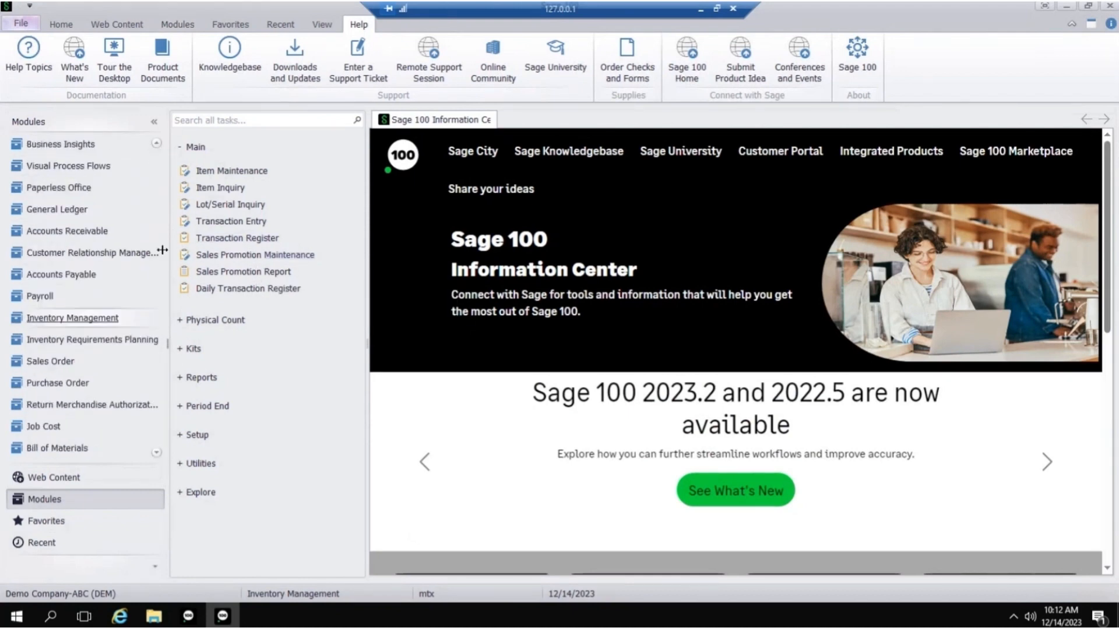
pyautogui.click(74, 232)
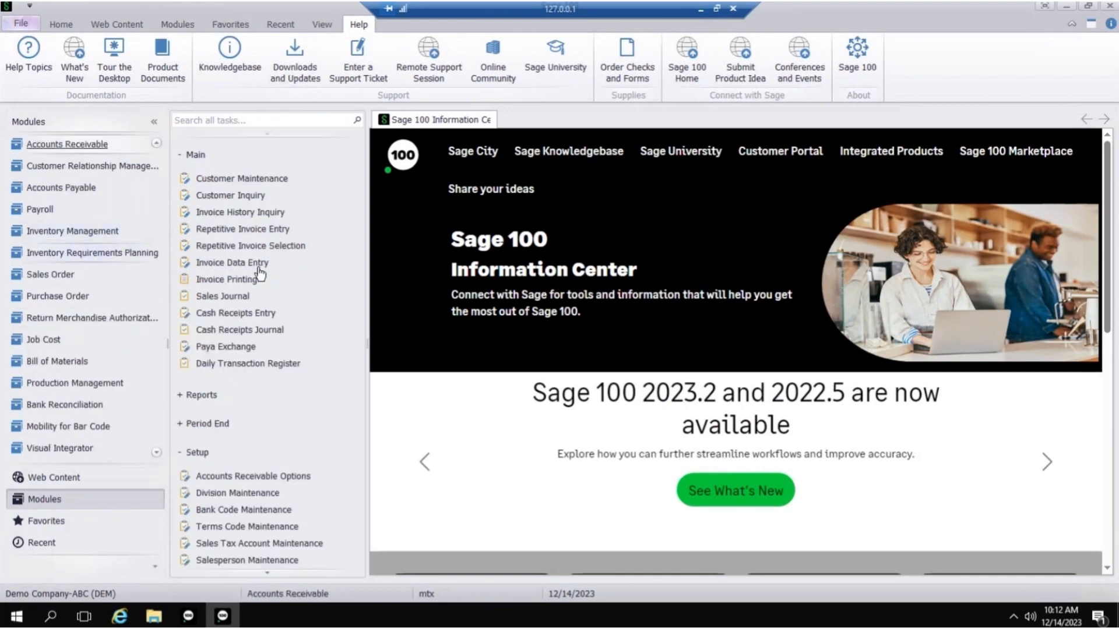
pyautogui.click(274, 476)
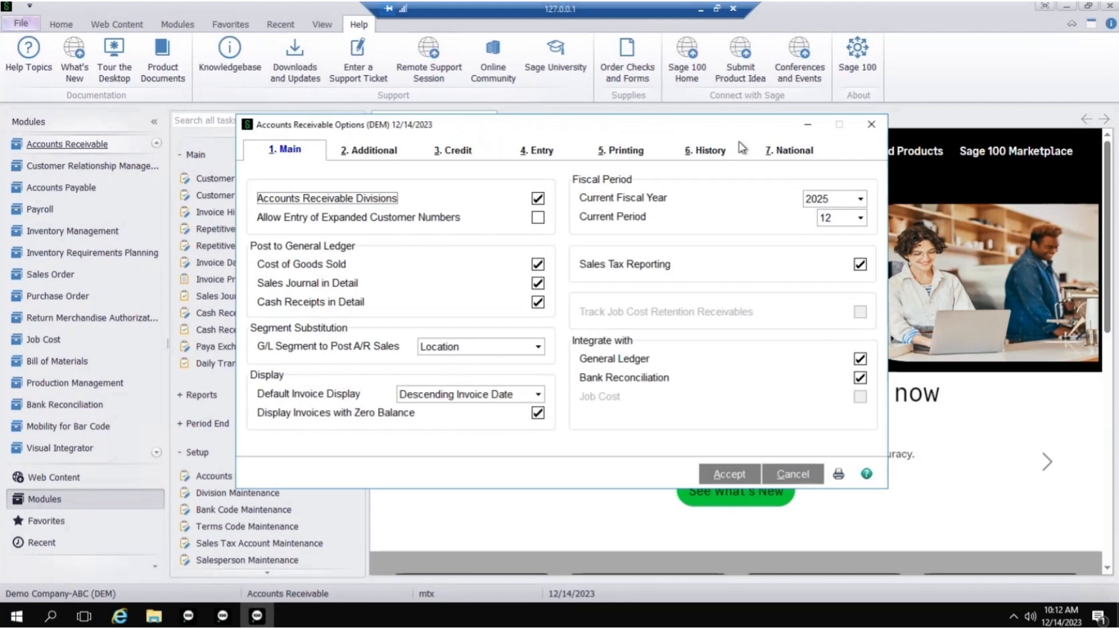
pyautogui.click(707, 150)
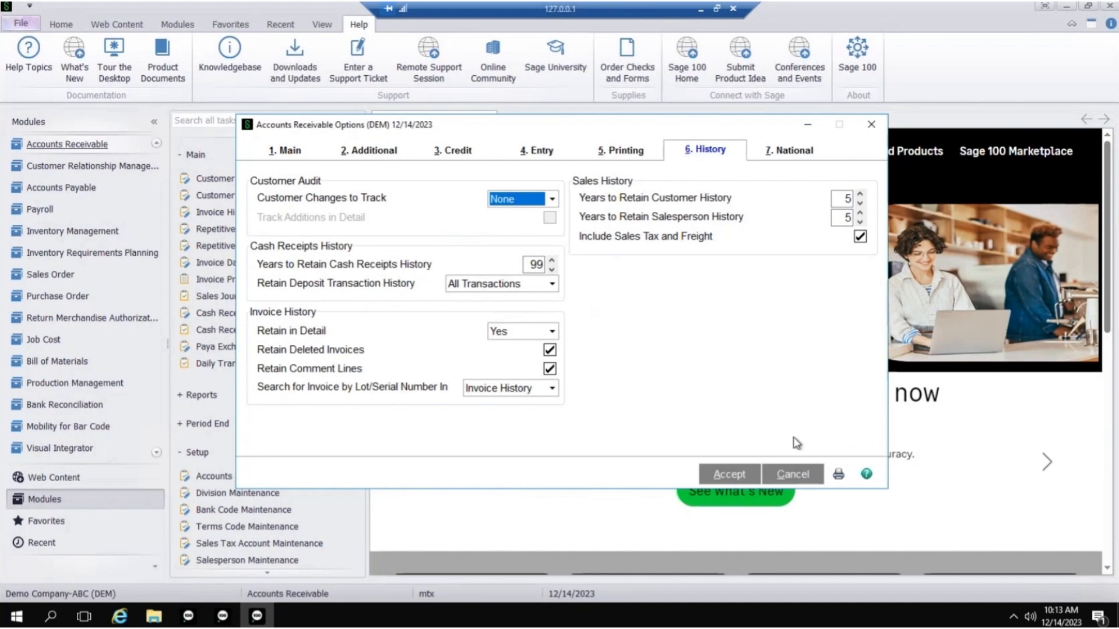
pyautogui.click(872, 125)
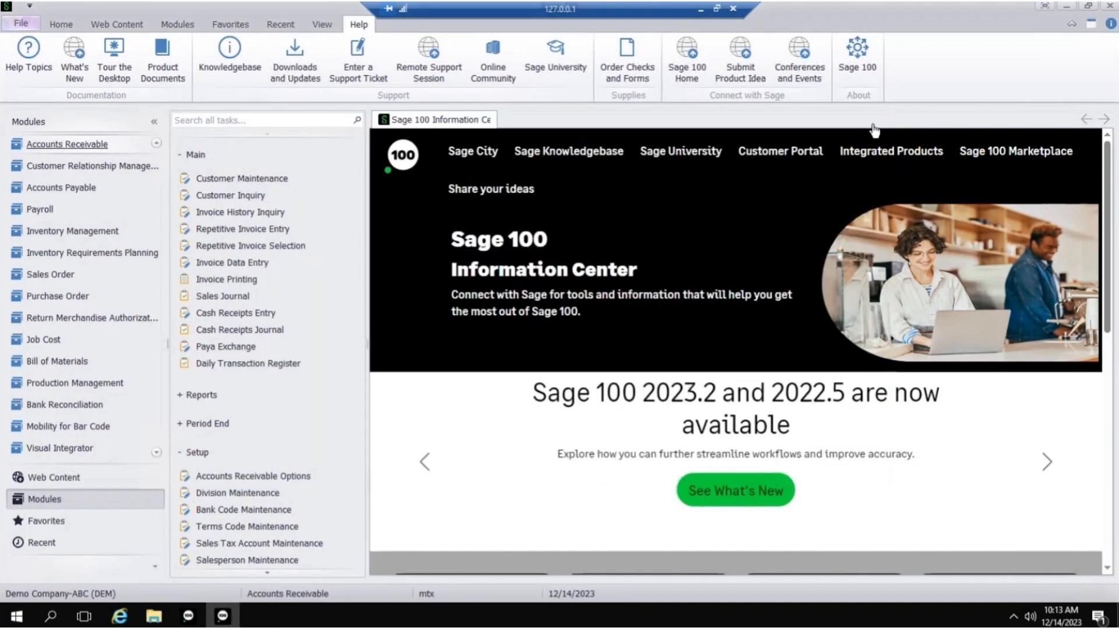
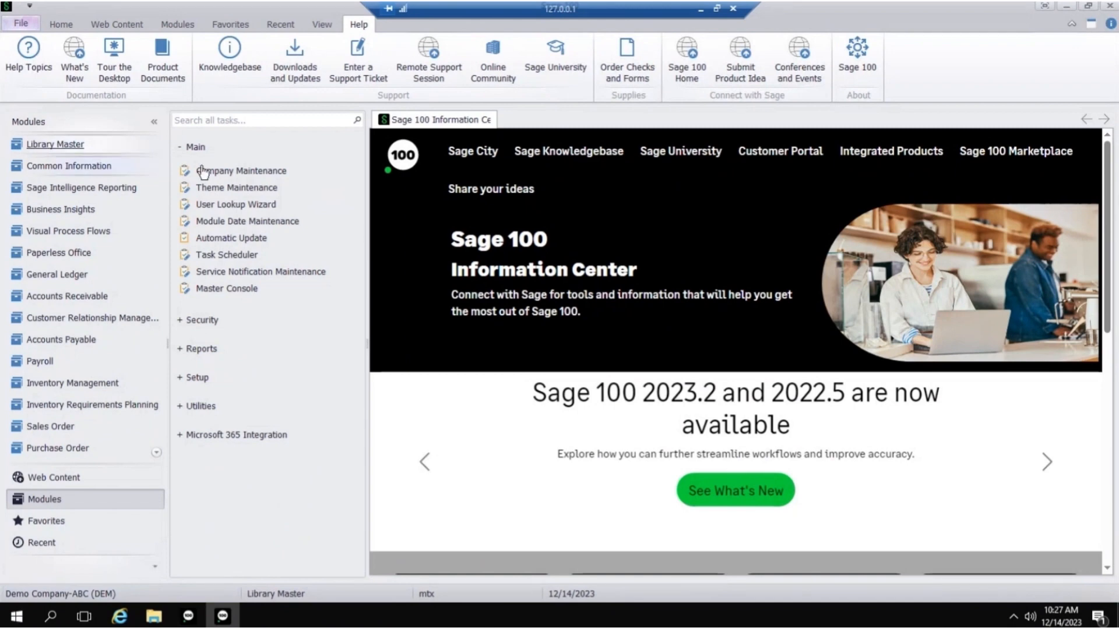
# - Open Library Master's Company Maintenance and check the list of existing company codes without selecting one
pyautogui.click(352, 172)
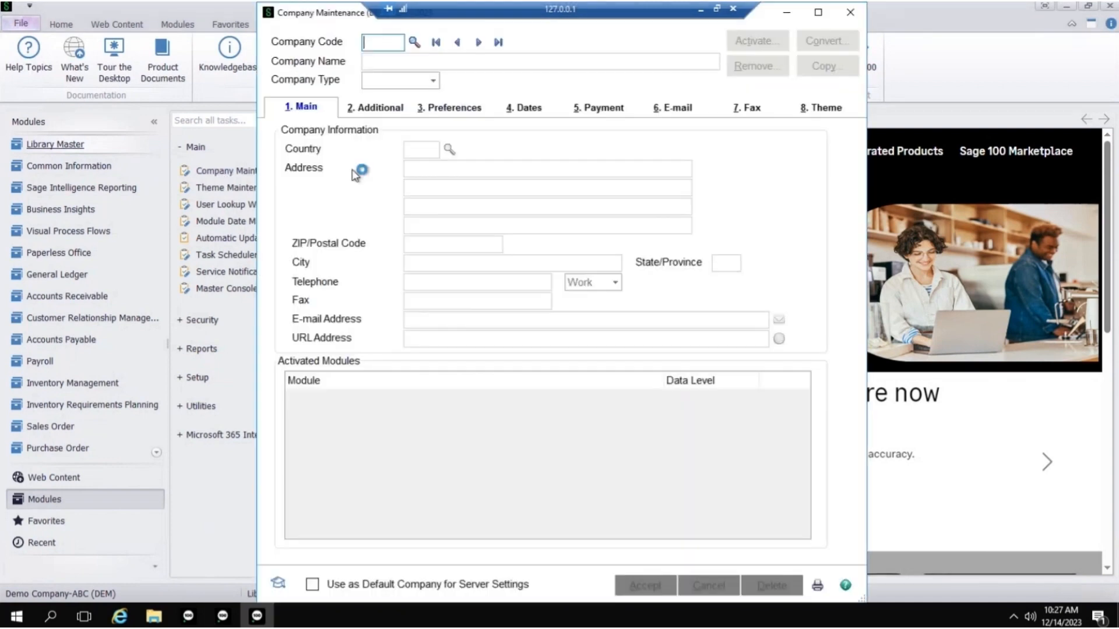
pyautogui.click(414, 42)
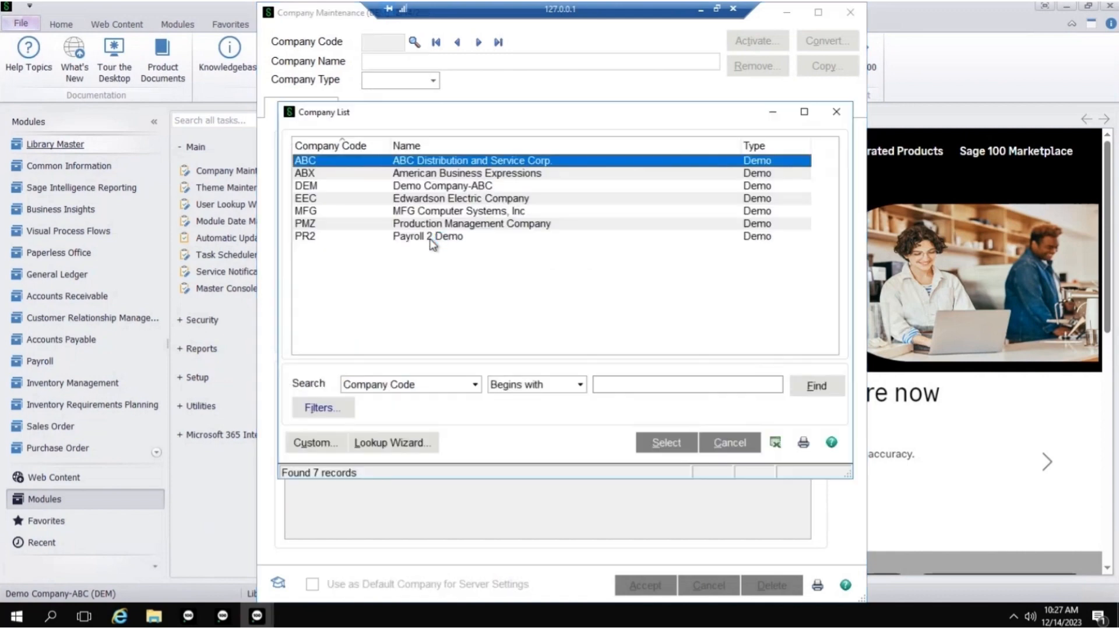
pyautogui.click(837, 112)
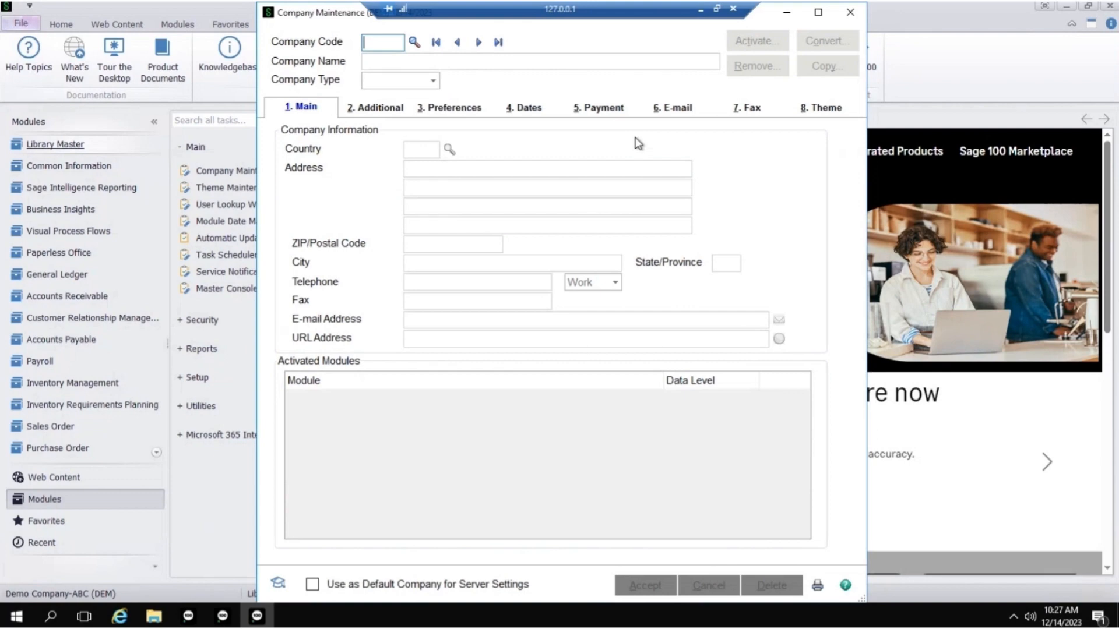
# - Start a new company record with the company code B23
pyautogui.write('BCK')
pyautogui.press('BackSpace')
pyautogui.press('BackSpace')
pyautogui.write('23')
pyautogui.press('Tab')
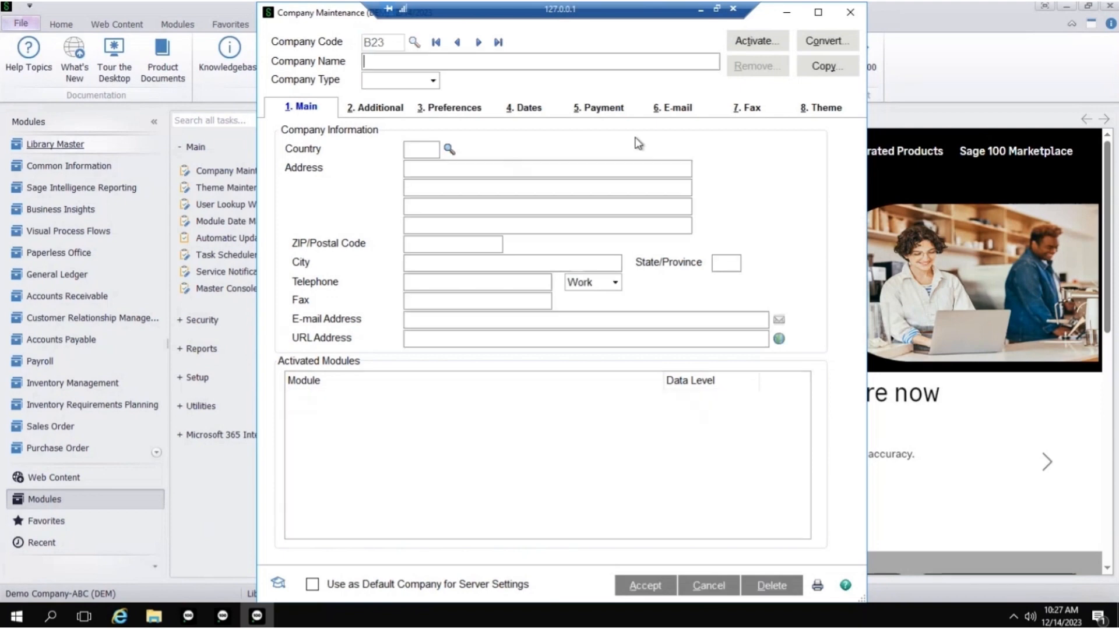
# - Name the new company "Backup for 2023", set its company type to Archive and save the record
pyautogui.write('Backup f')
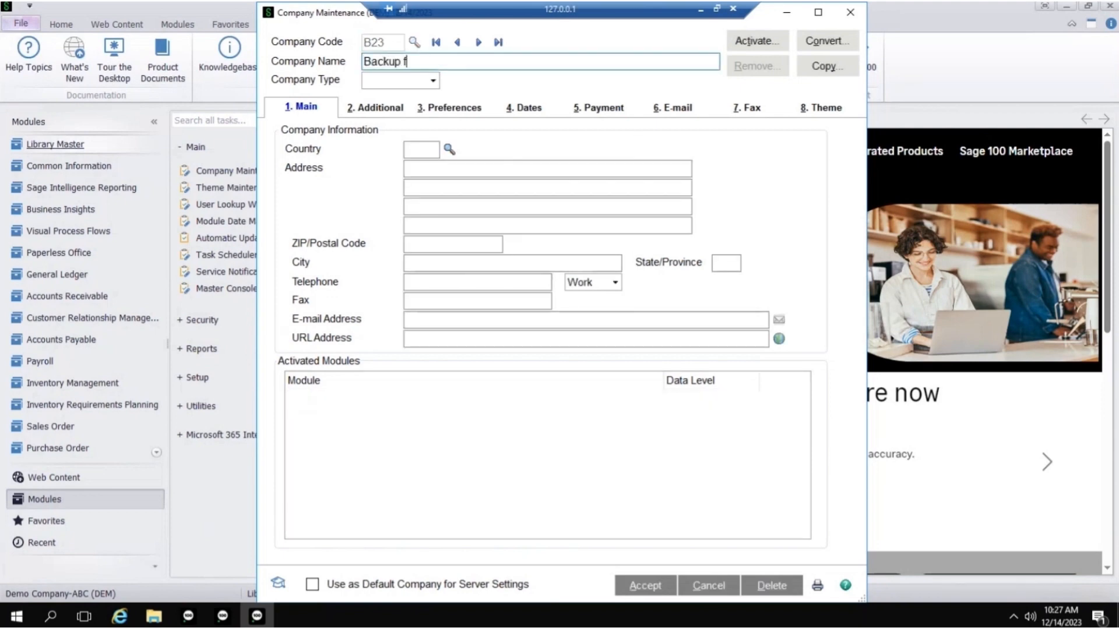
pyautogui.write('or 2023')
pyautogui.press('Tab')
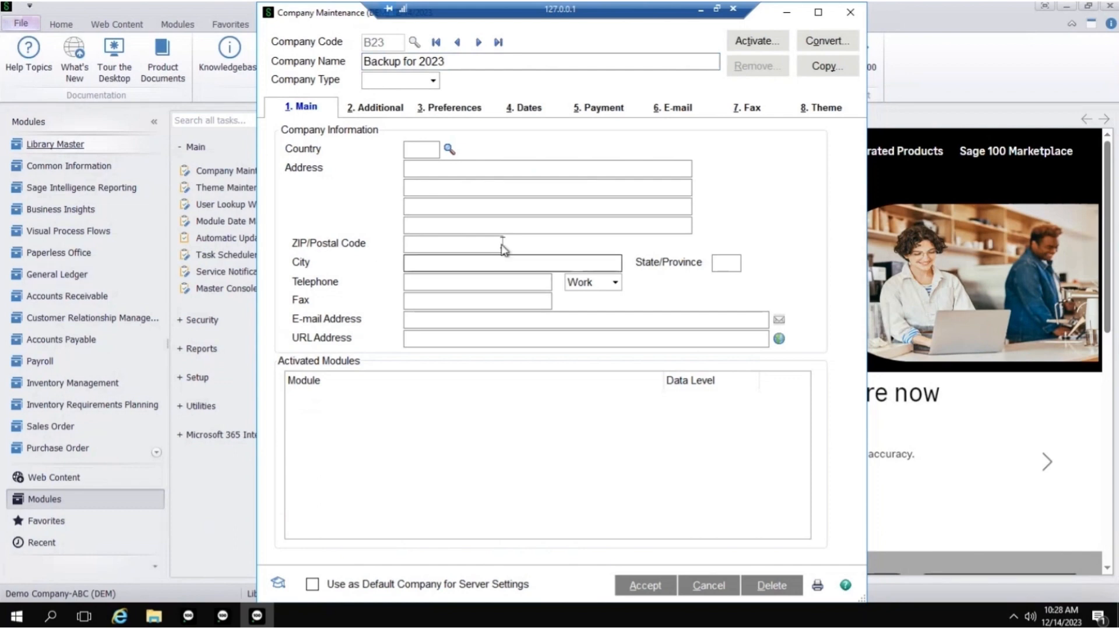
pyautogui.click(433, 81)
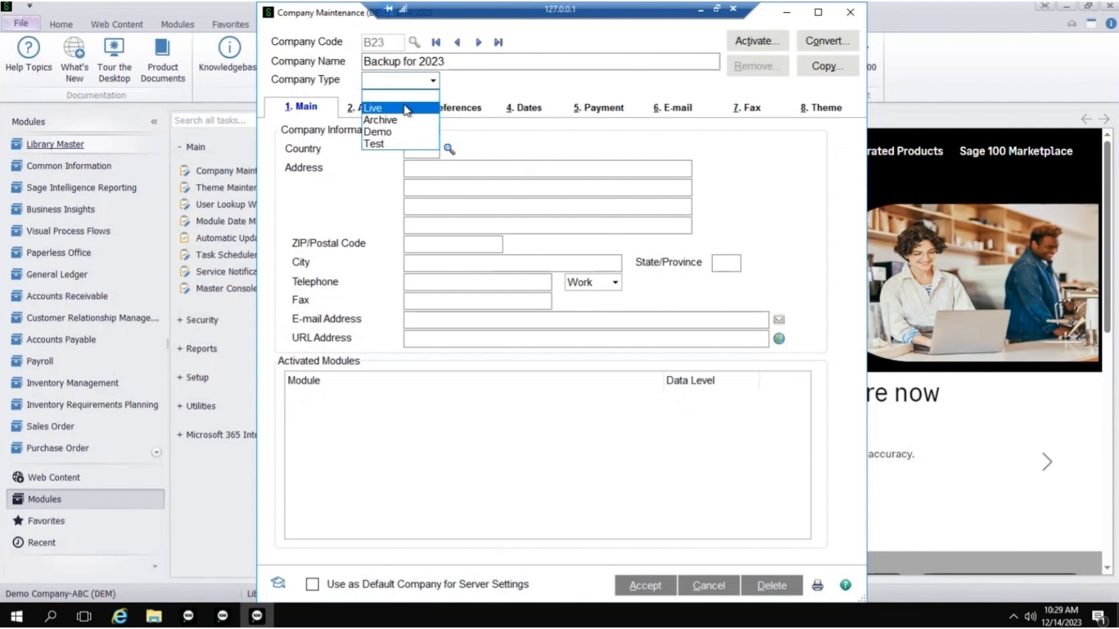
pyautogui.click(389, 123)
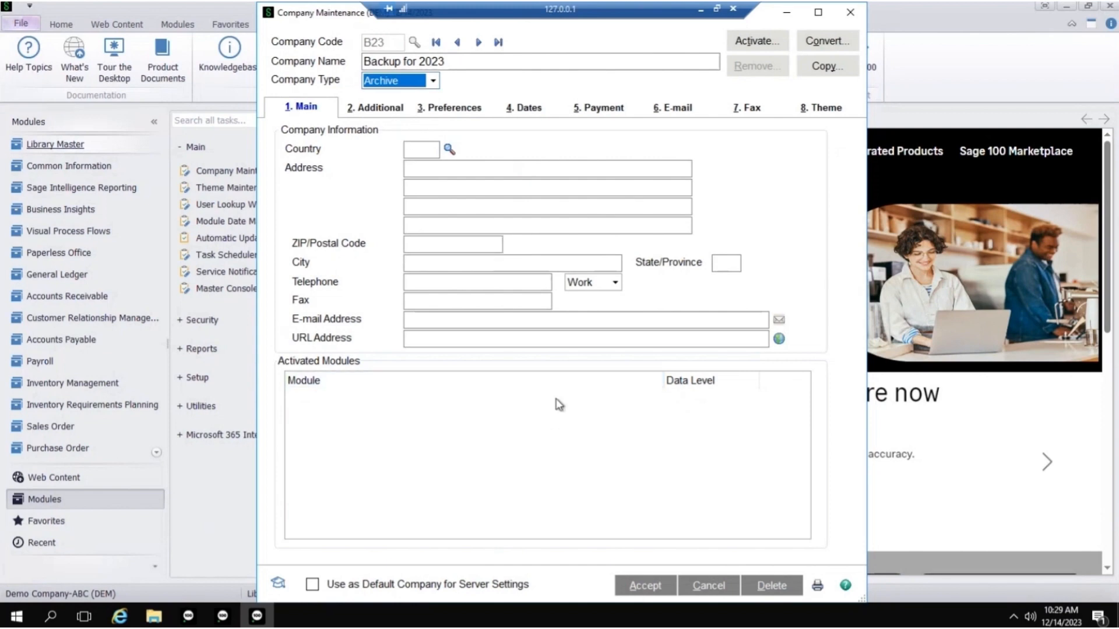
pyautogui.click(643, 587)
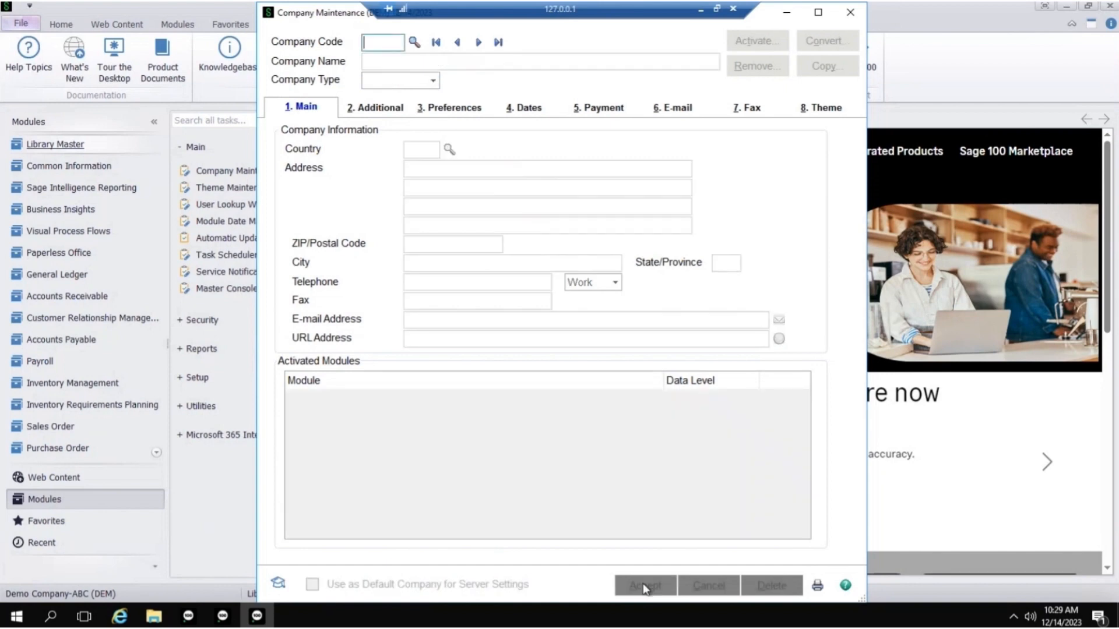
# - Reload company B23, start a data copy into this archive company and select DEM (Demo Company-ABC) as the source company
pyautogui.write('B23')
pyautogui.press('Tab')
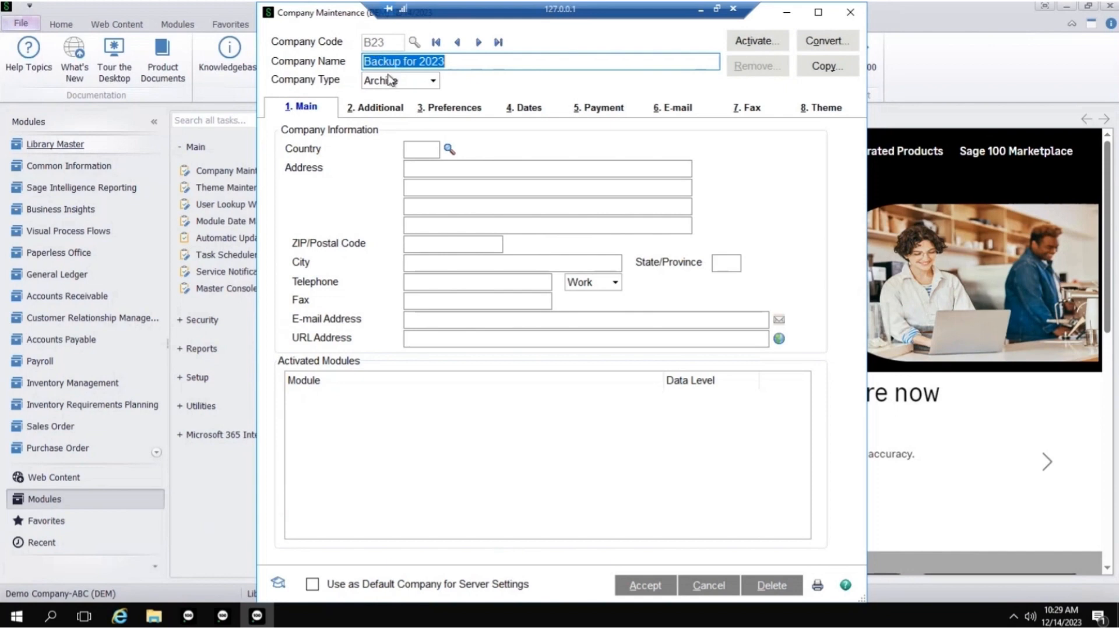
pyautogui.click(826, 68)
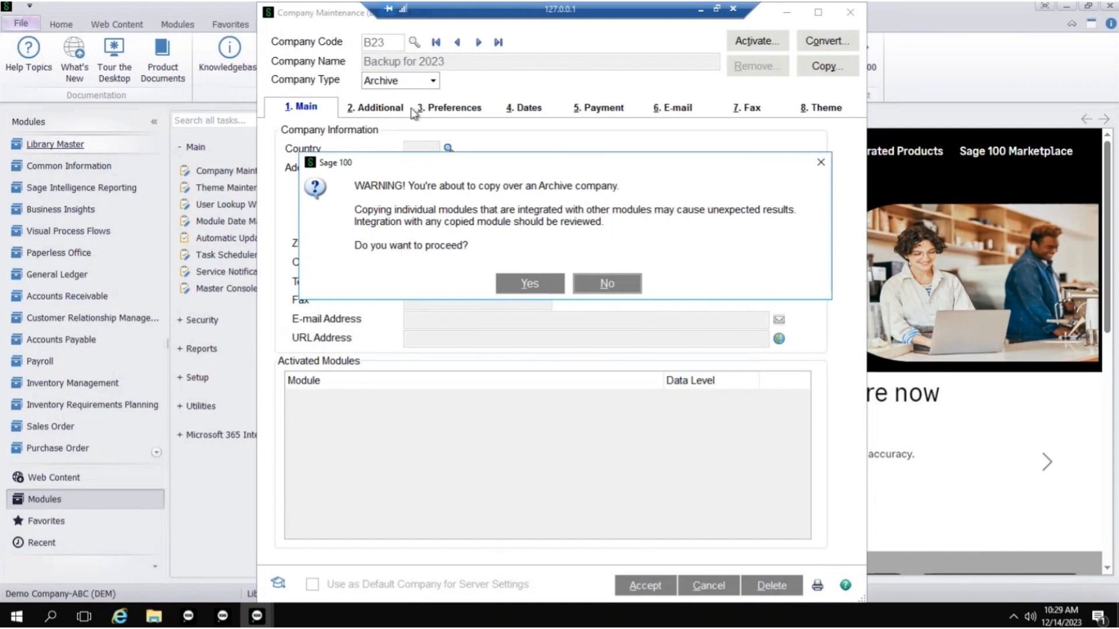
pyautogui.click(539, 288)
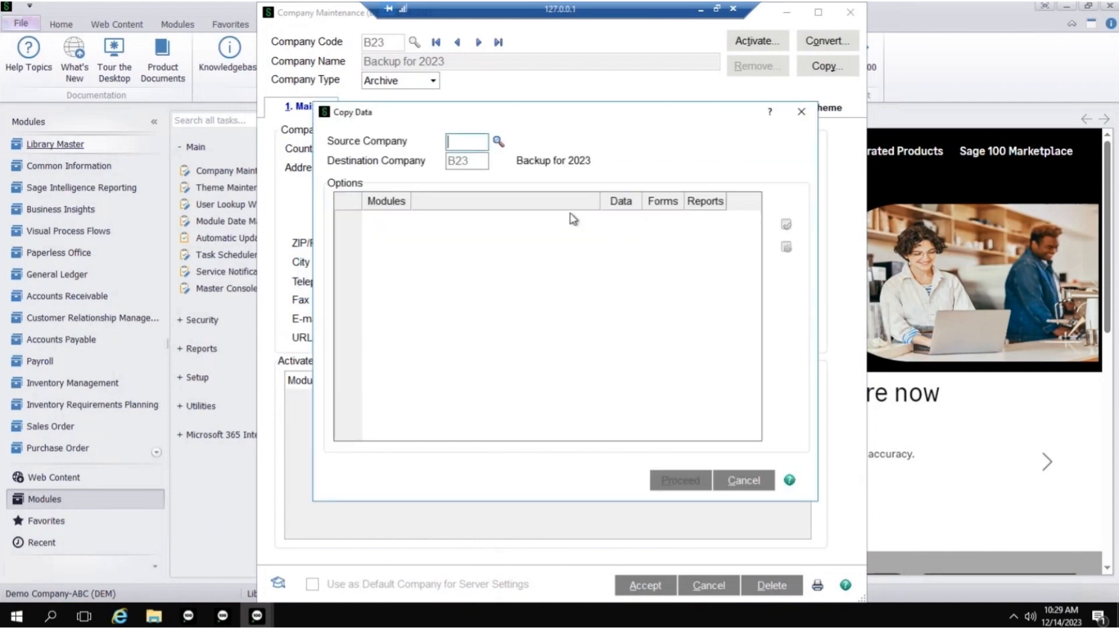
pyautogui.click(498, 143)
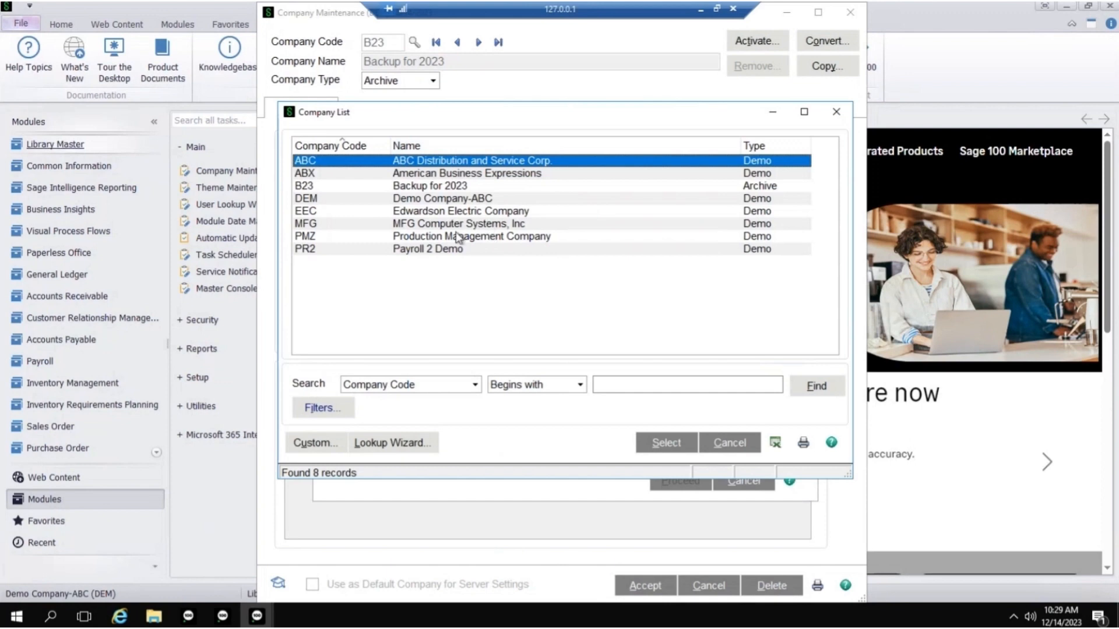
pyautogui.doubleClick(450, 200)
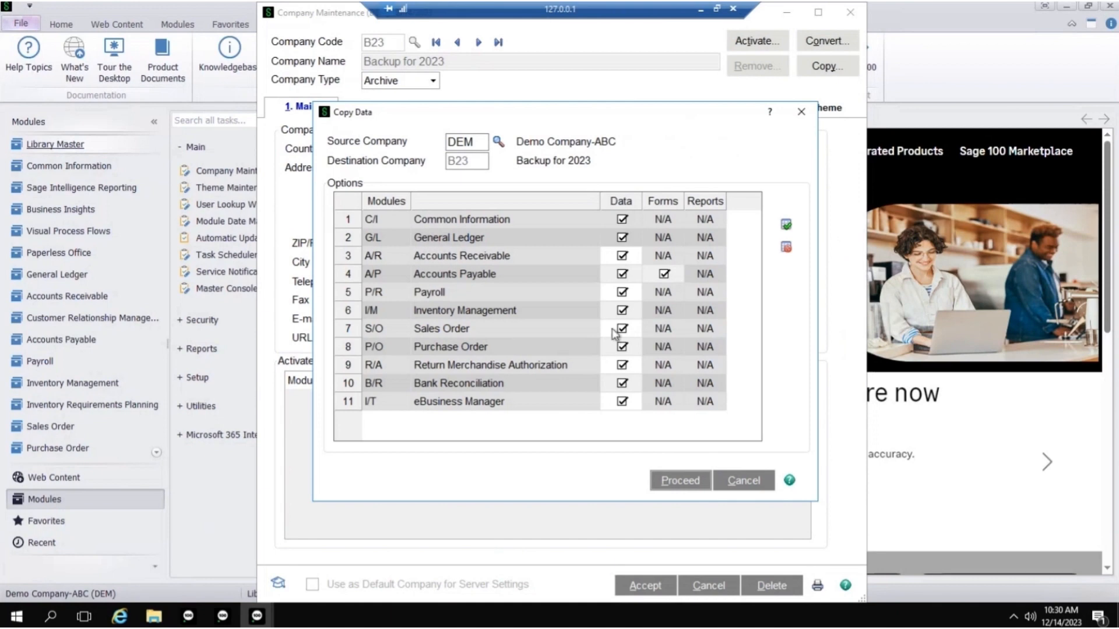
# - Copy the data of all listed modules, including Inventory Management, into B23, save the company and close Company Maintenance
pyautogui.click(624, 313)
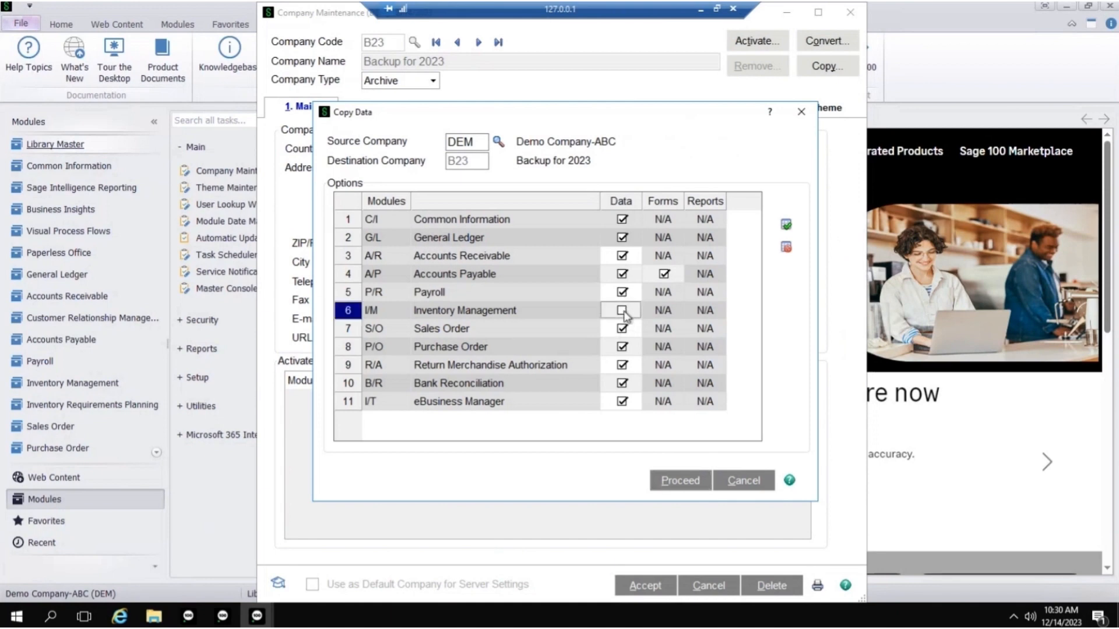
pyautogui.click(623, 313)
pyautogui.click(681, 481)
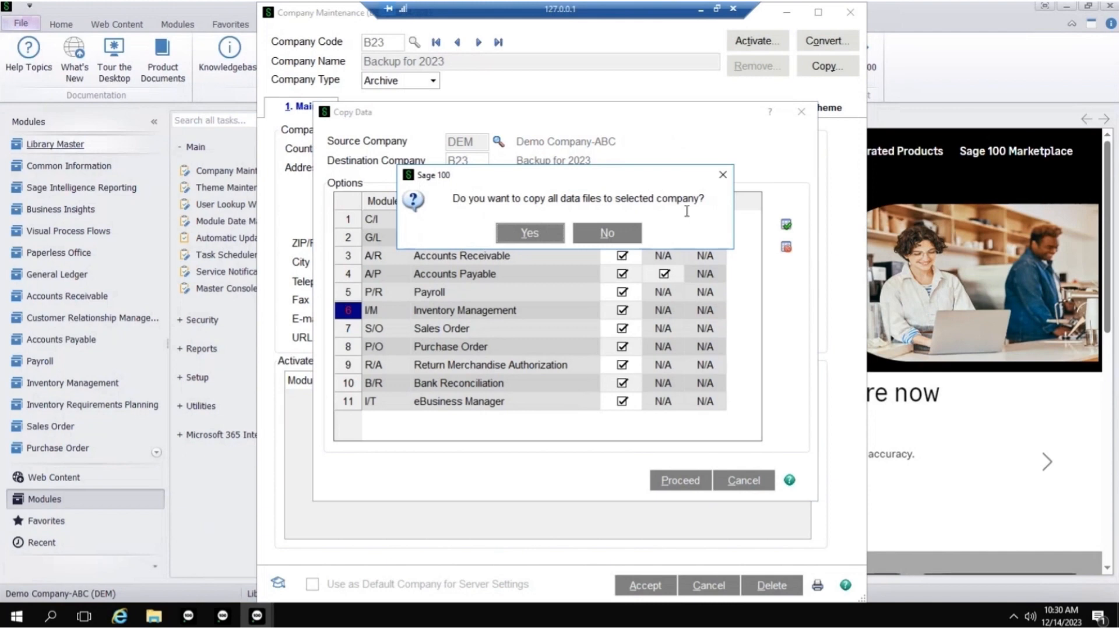
pyautogui.click(530, 234)
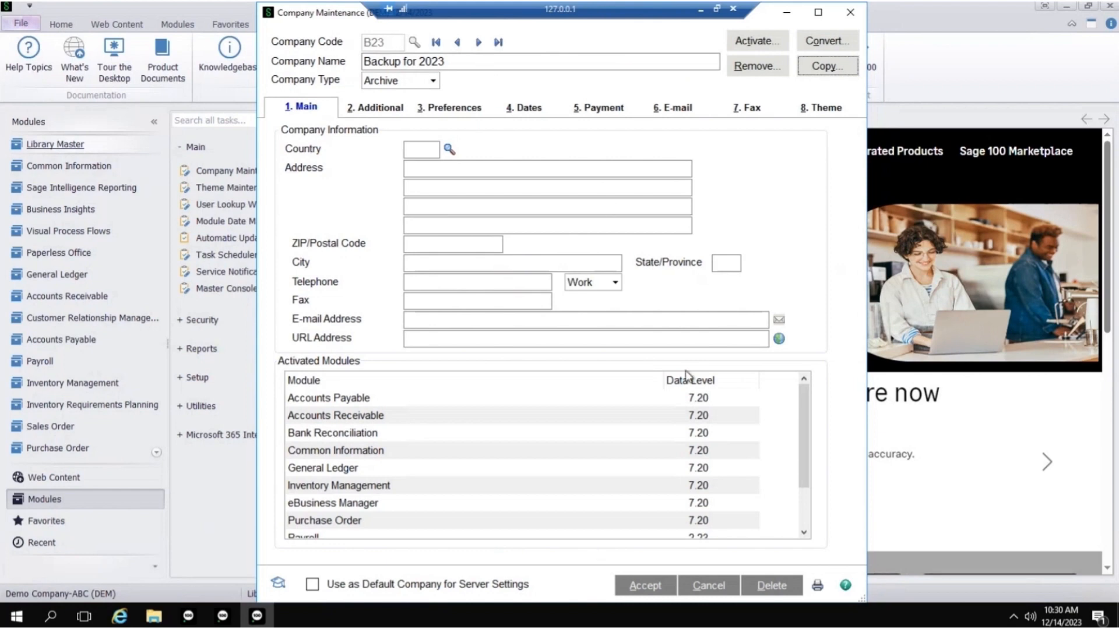
pyautogui.click(651, 585)
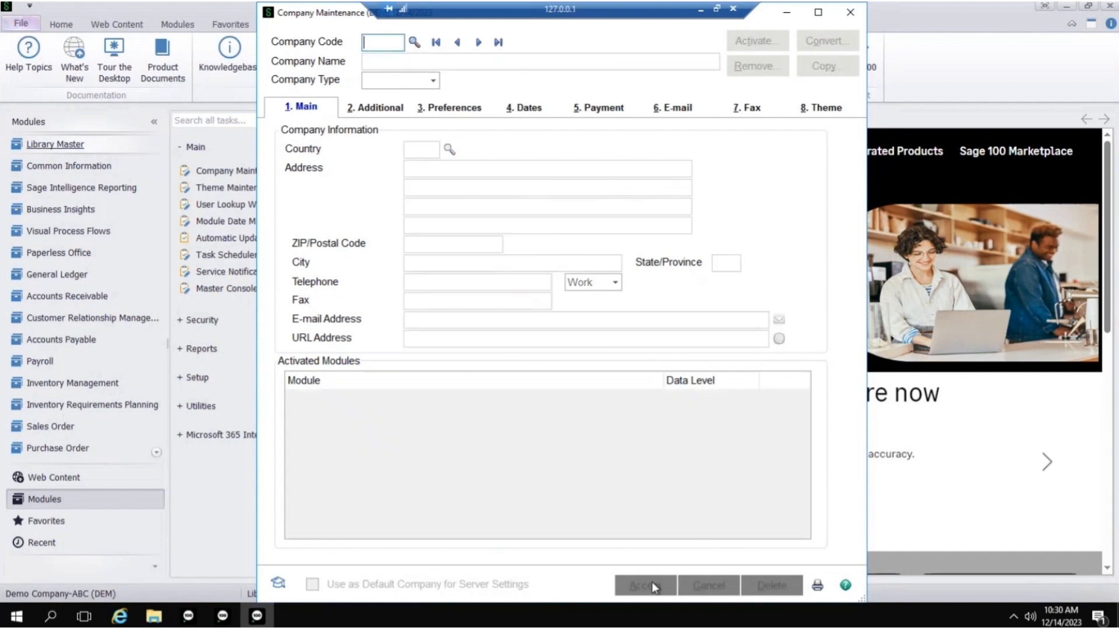
pyautogui.click(850, 14)
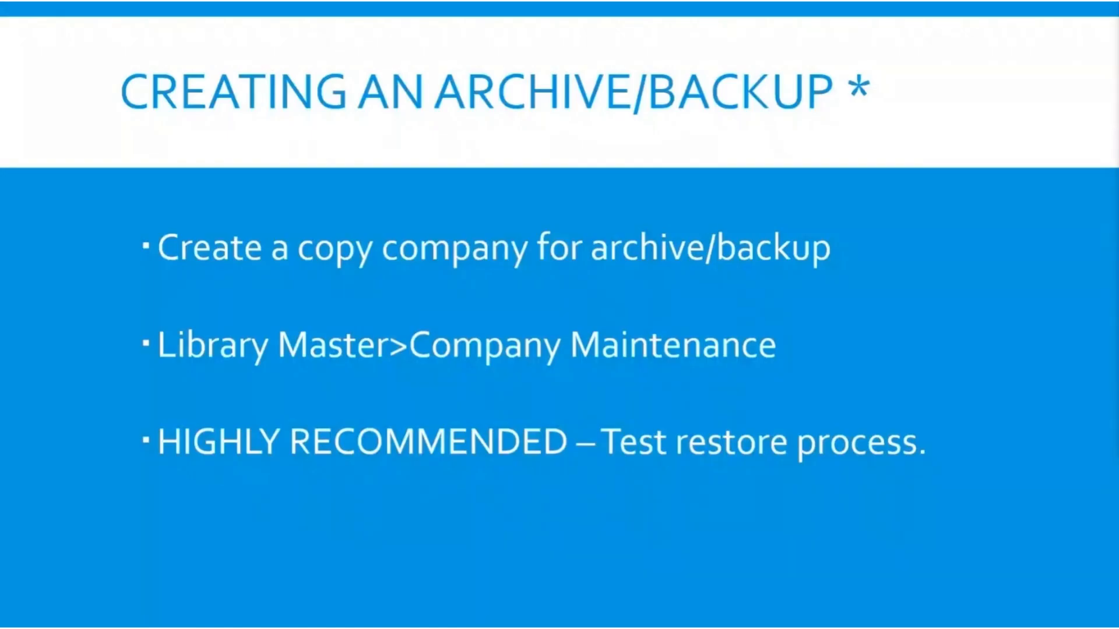
pyautogui.press('Right')
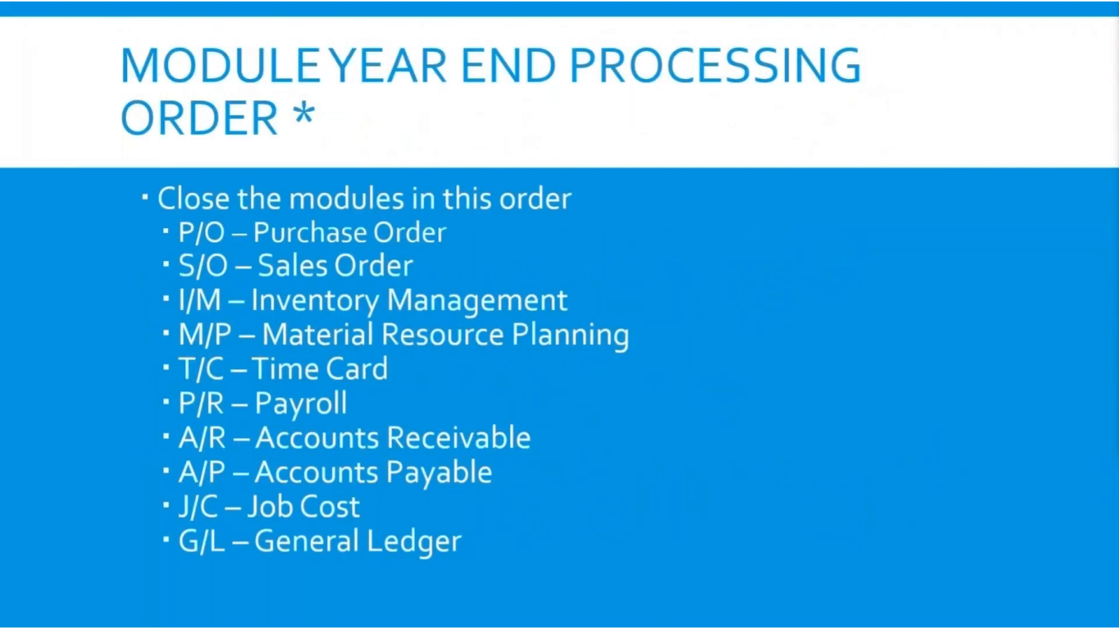